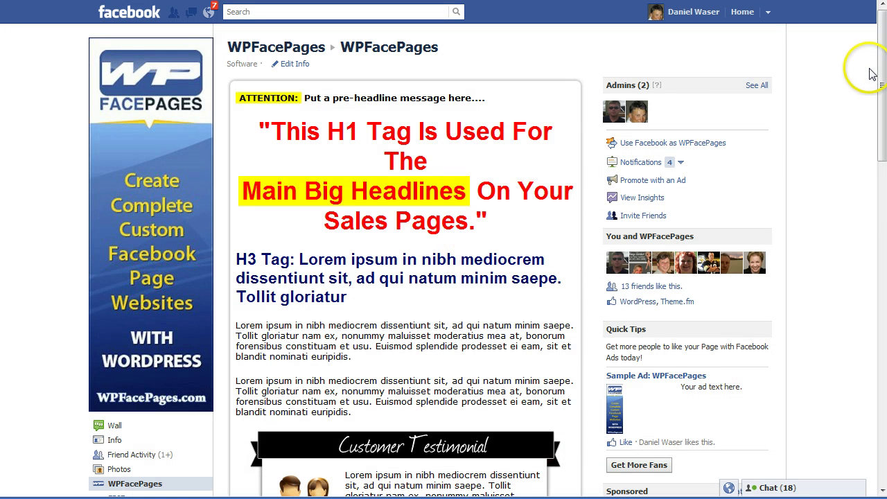
- Open the Facebook fan page "Sales Page" for editing in the WordPress admin
mouse_move(882, 53)
left_mouse_down()
mouse_move(873, 273)
mouse_move(873, 45)
left_mouse_up()
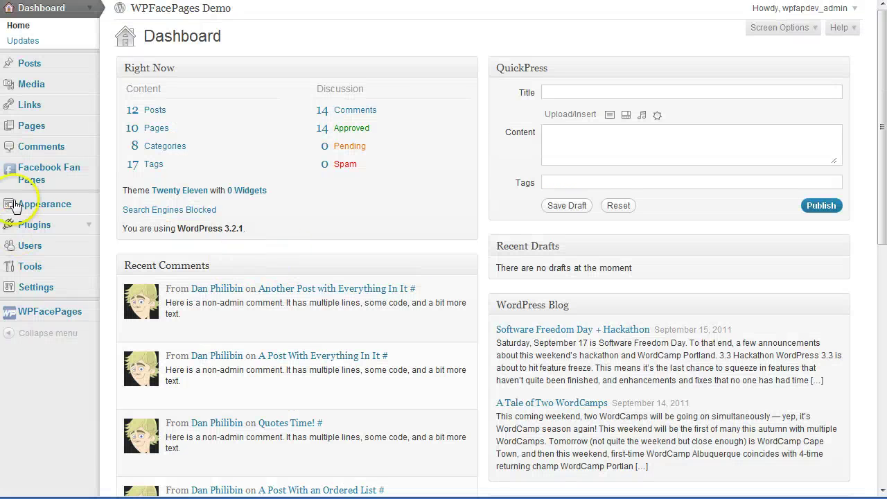
left_click(91, 167)
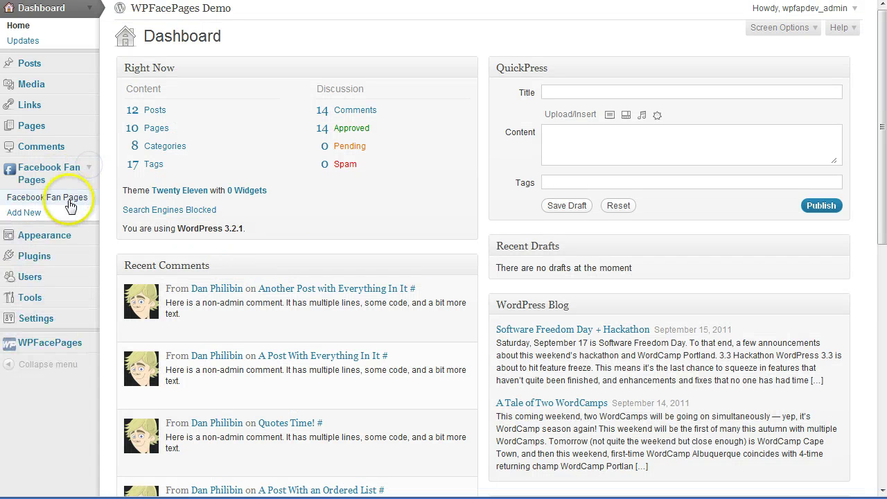
left_click(69, 201)
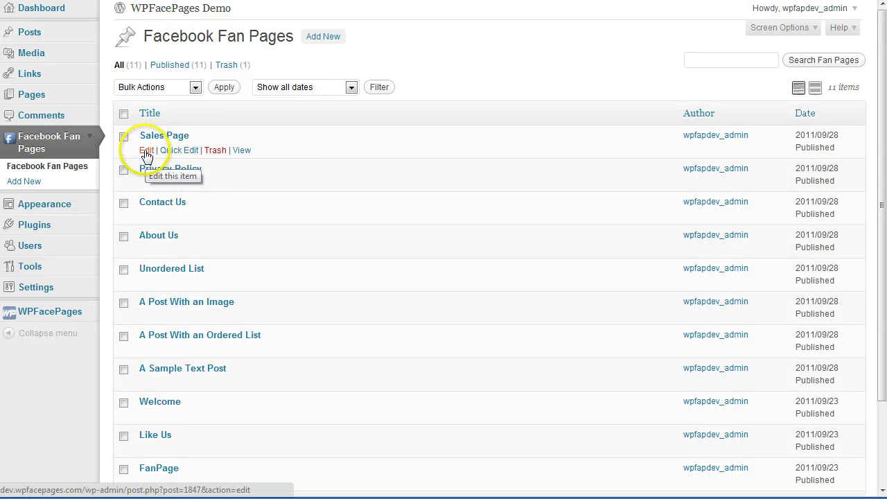
left_click(147, 153)
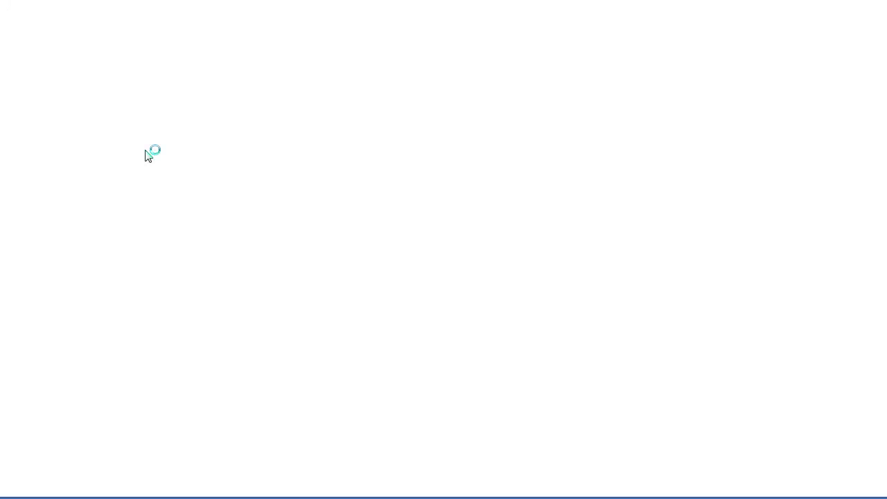
left_click(328, 290)
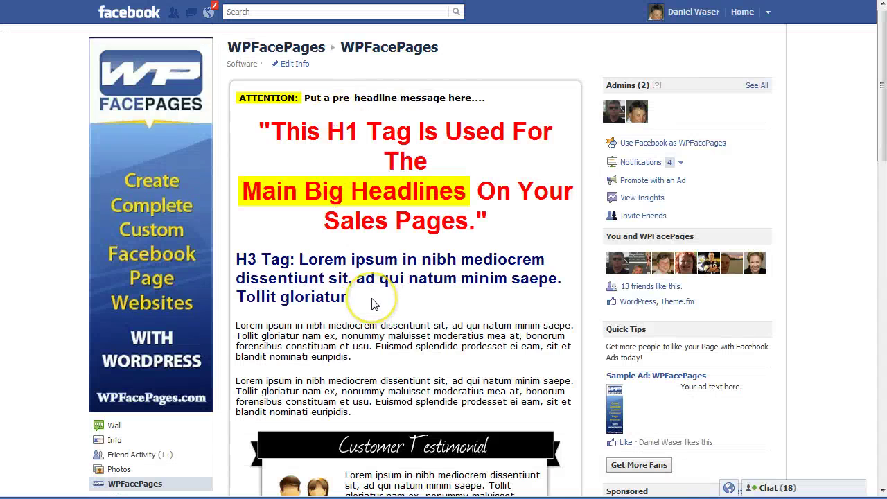
- Make the line "ATTENTION: Put a pre-headline message here...." bold, following the live Facebook sales page
scroll(375, 301, "down", 3)
scroll(372, 303, "down", 10)
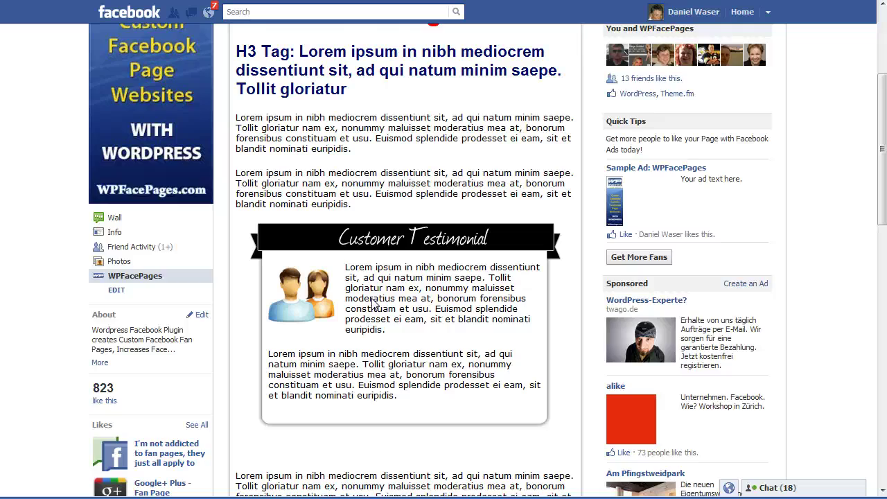
scroll(372, 303, "up", 3)
left_click(234, 8)
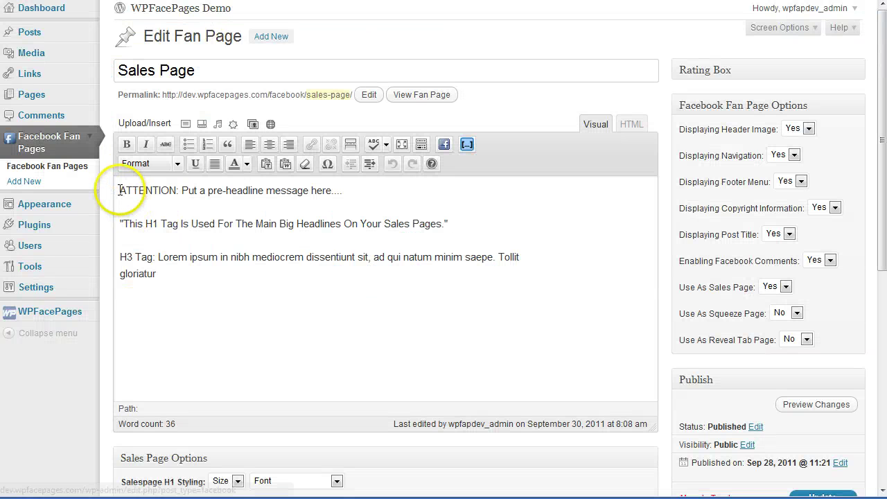
mouse_move(120, 190)
left_mouse_down()
mouse_move(341, 191)
mouse_move(135, 197)
left_mouse_up()
left_click(350, 193)
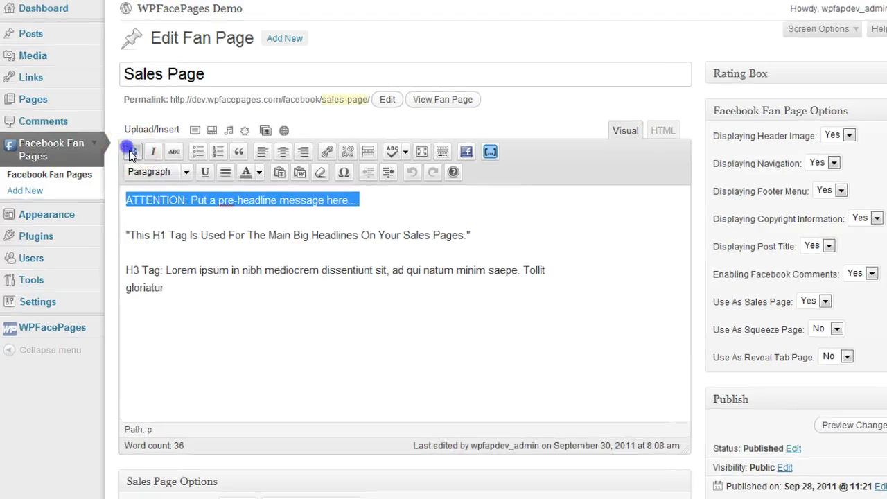
left_click(131, 152)
left_click(153, 198)
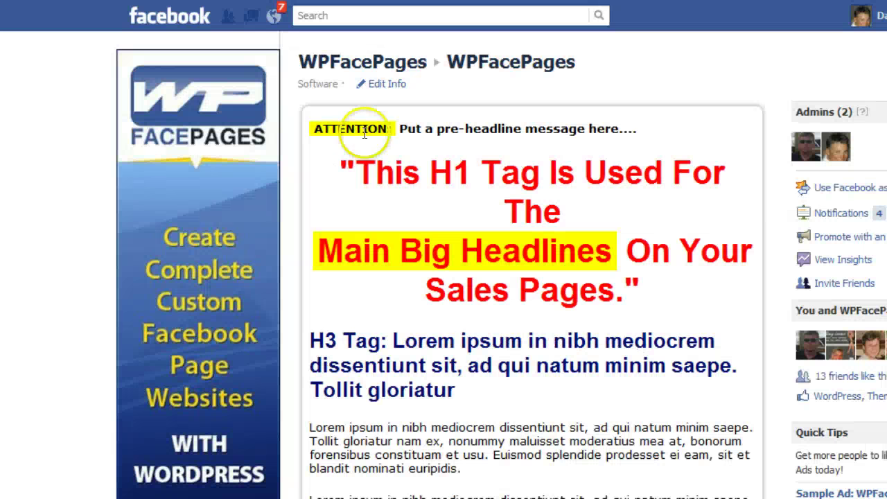
- Insert the WPFacePages Highlights shortcode at the start of the pre-headline, directly before "ATTENTION:"
mouse_move(393, 133)
left_mouse_down()
mouse_move(319, 131)
mouse_move(386, 129)
left_mouse_up()
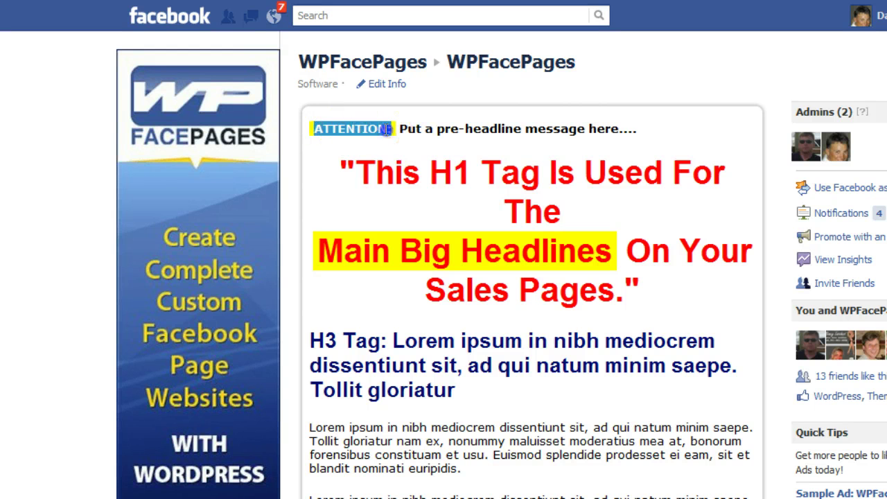
left_click(393, 132)
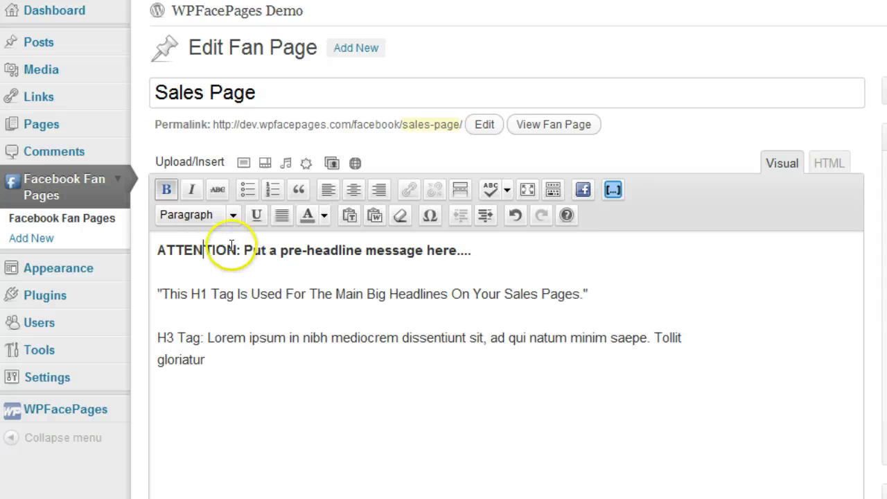
left_click(158, 248)
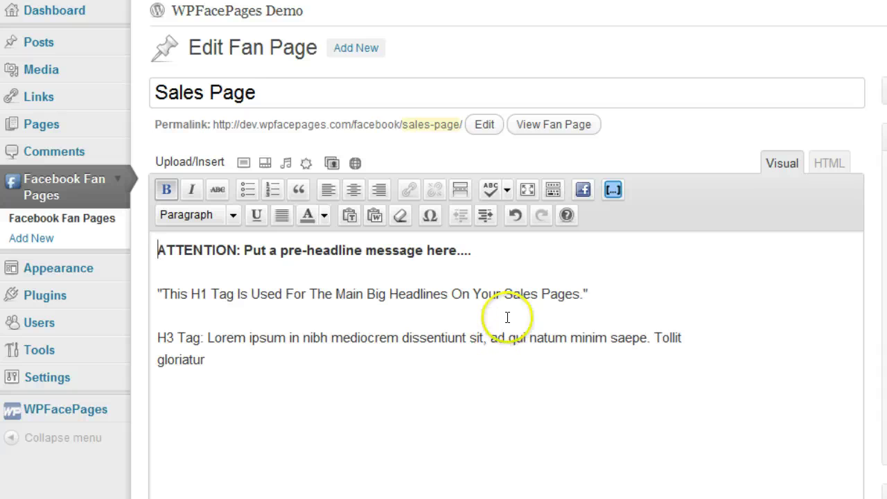
left_click(614, 189)
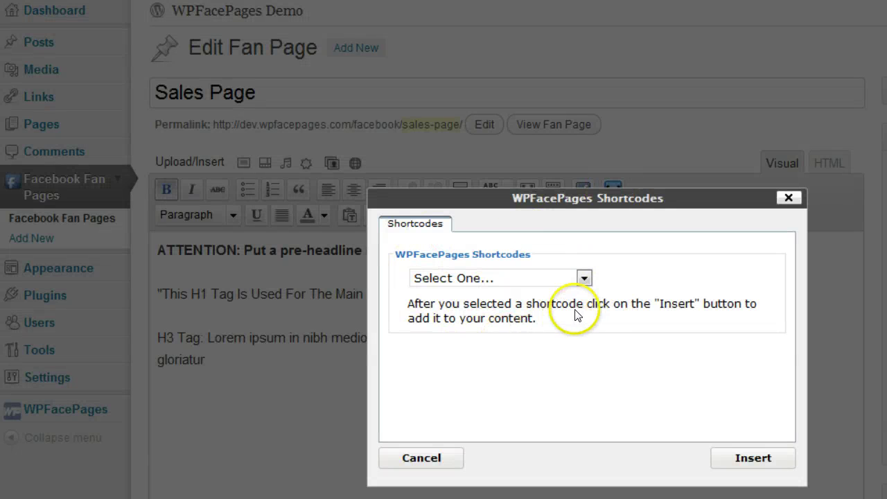
left_click(584, 277)
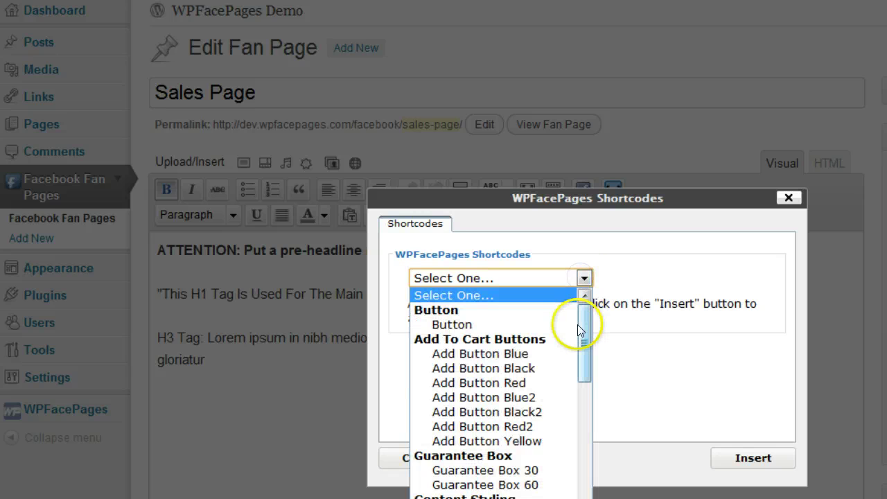
left_click_drag(582, 324, 577, 423)
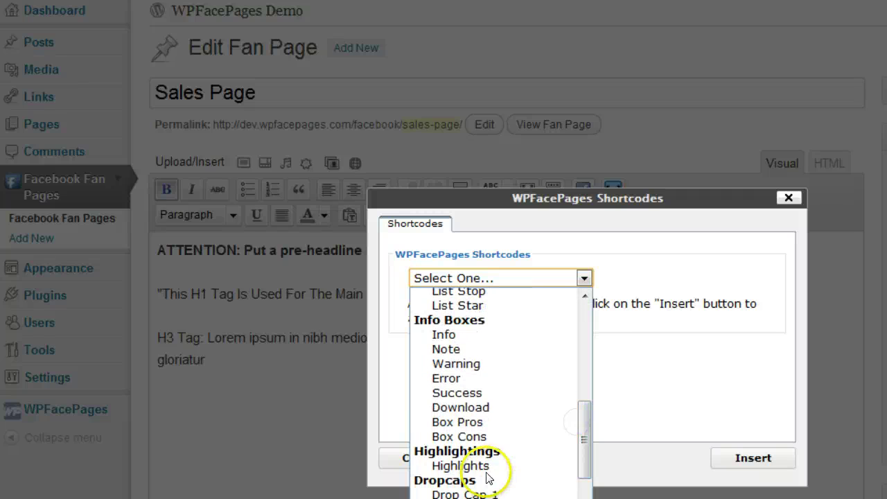
left_click(465, 466)
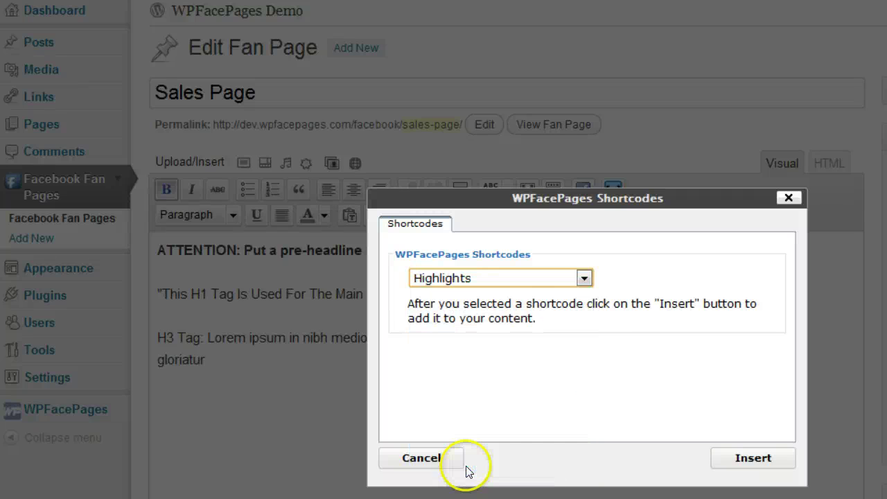
left_click(754, 458)
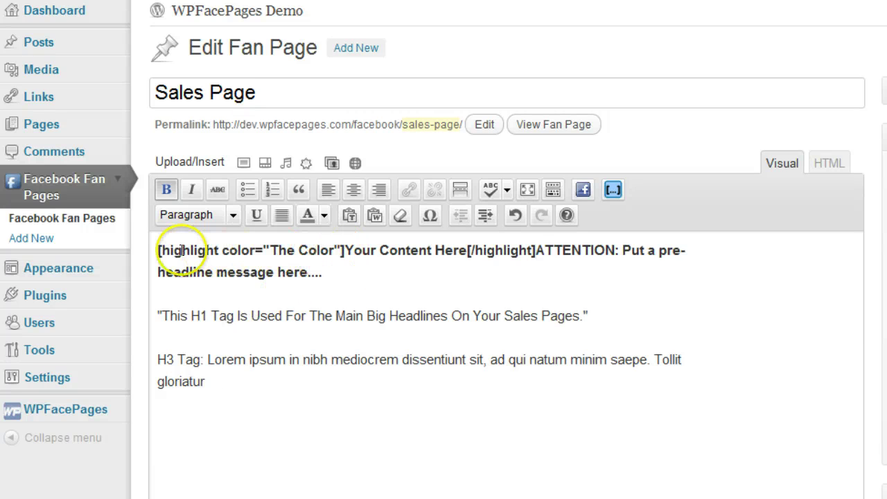
- Replace the color placeholder in the opening highlight shortcode with yellow
left_click_drag(158, 250, 328, 250)
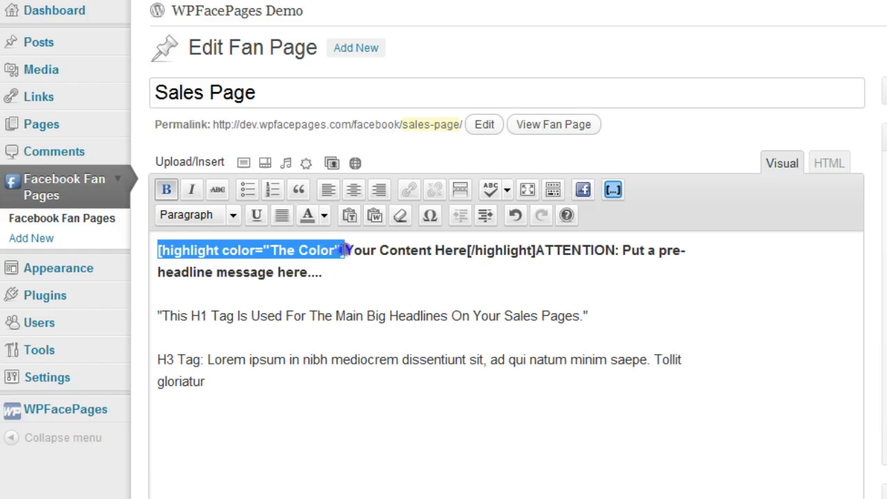
left_click_drag(535, 250, 460, 250)
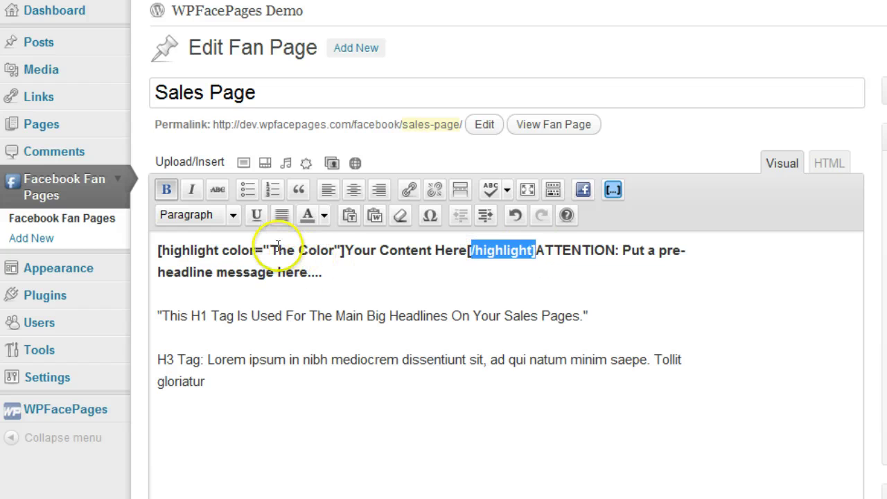
left_click_drag(269, 248, 335, 251)
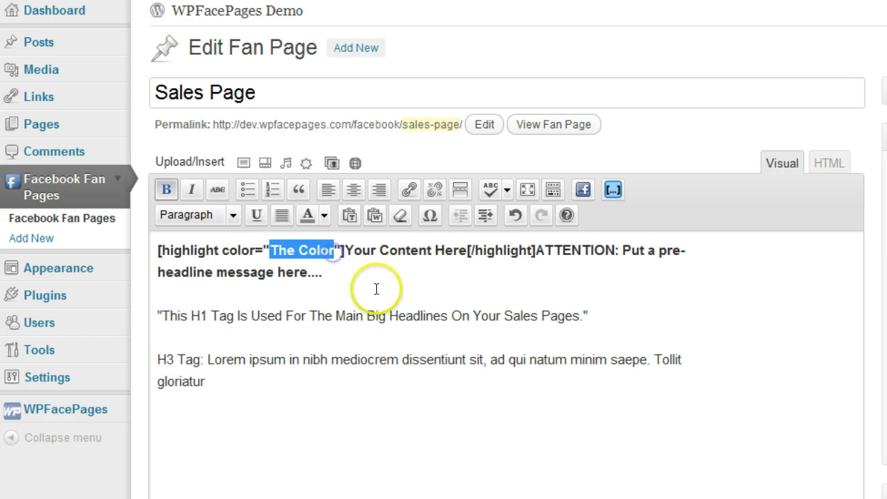
type("yellow")
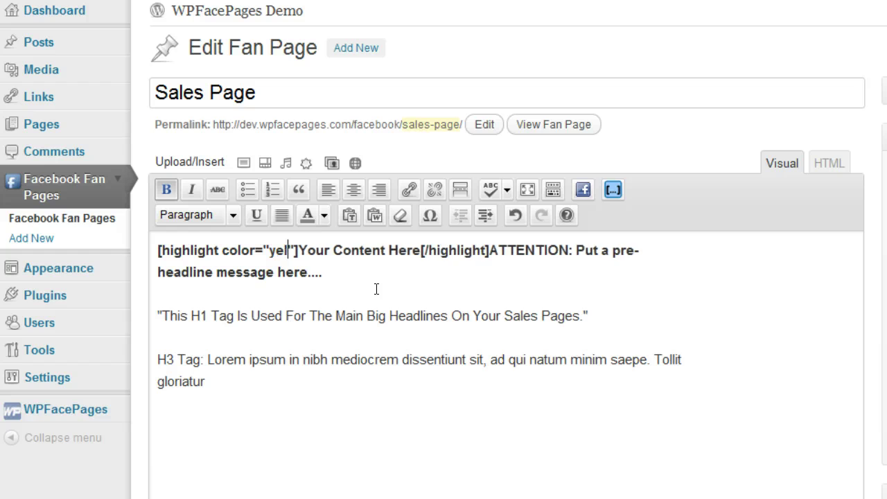
left_click_drag(377, 288, 390, 265)
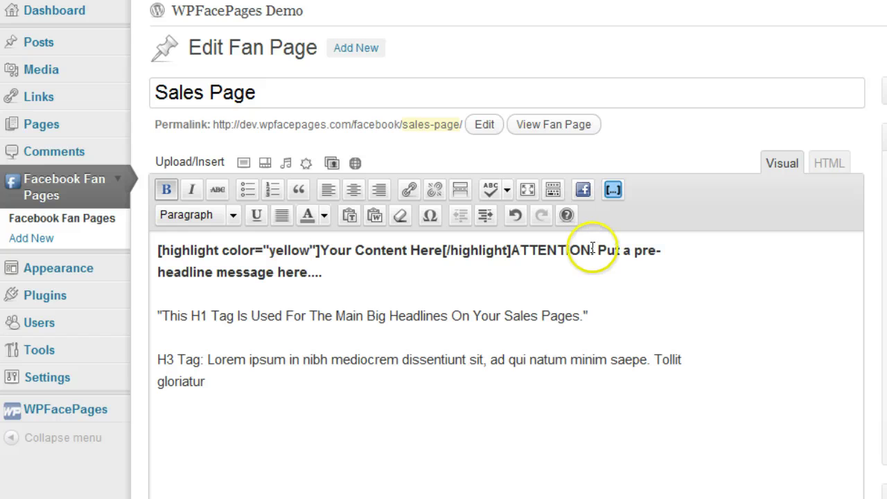
- Move "ATTENTION:" from after the shortcode to between the highlight tags, replacing the "Your Content Here" placeholder
left_click_drag(593, 250, 521, 250)
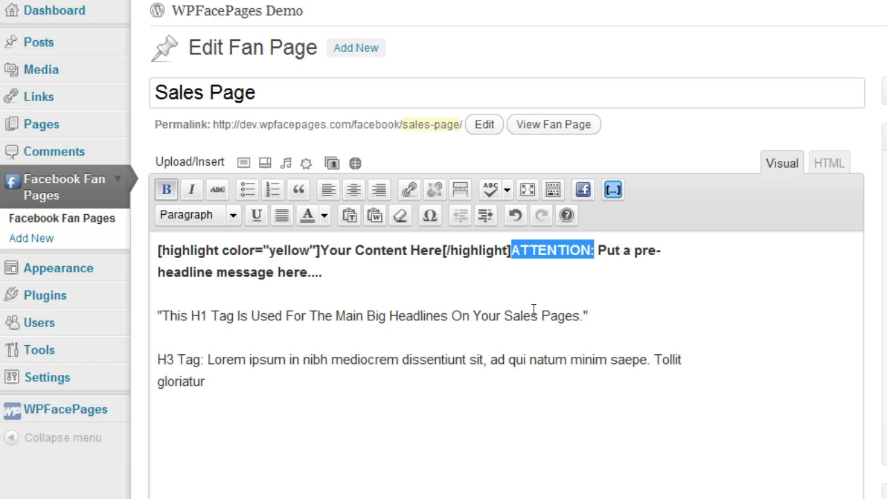
key("Delete")
left_click_drag(442, 250, 320, 251)
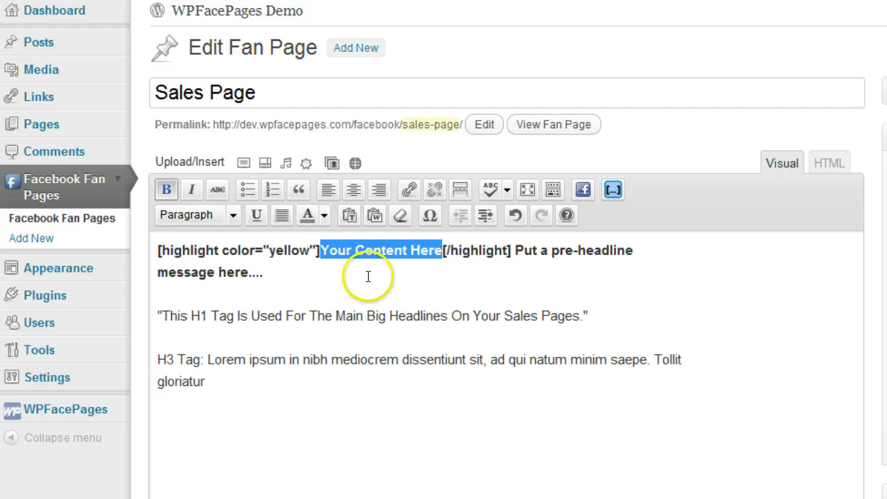
type("ATTENTION:")
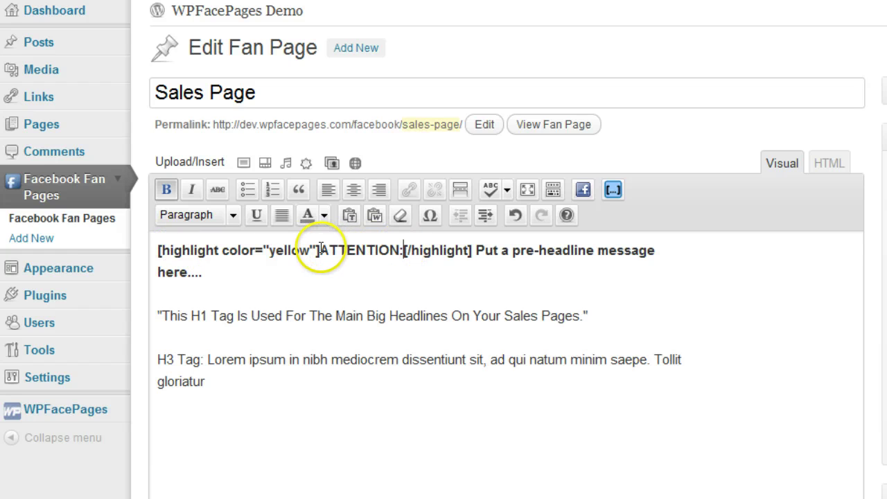
left_click(173, 250)
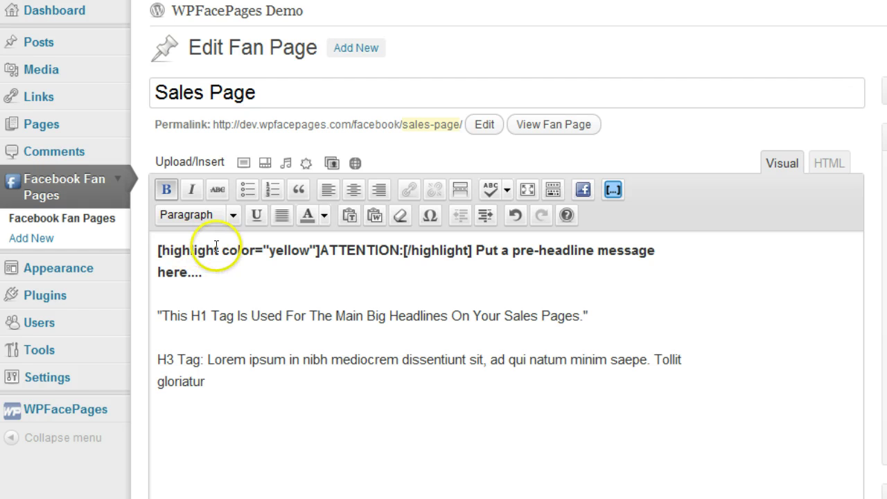
left_click(428, 252)
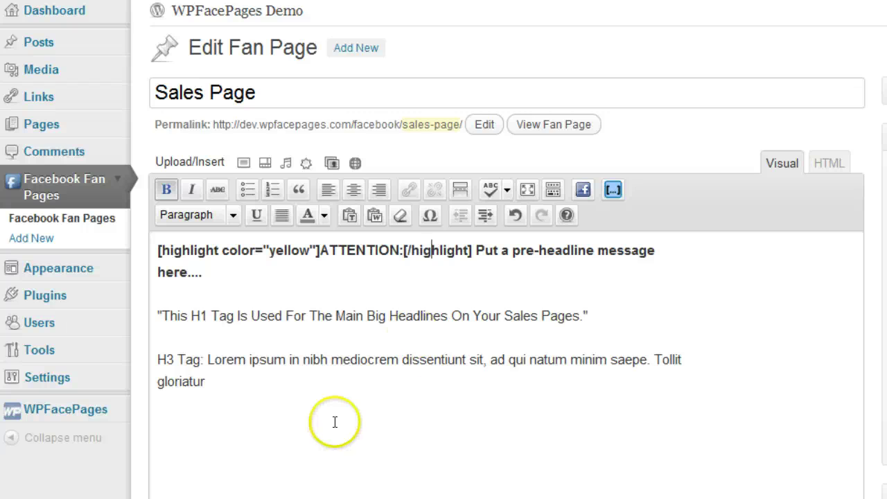
- Format the line "This H1 Tag Is Used For The Main Big Headlines On Your Sales Pages." as Heading 1
left_click_drag(604, 311, 179, 314)
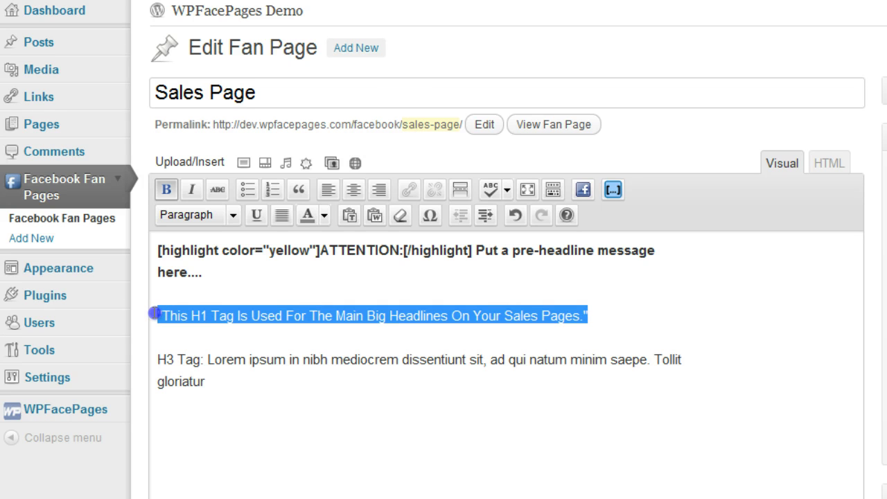
left_click_drag(154, 313, 155, 313)
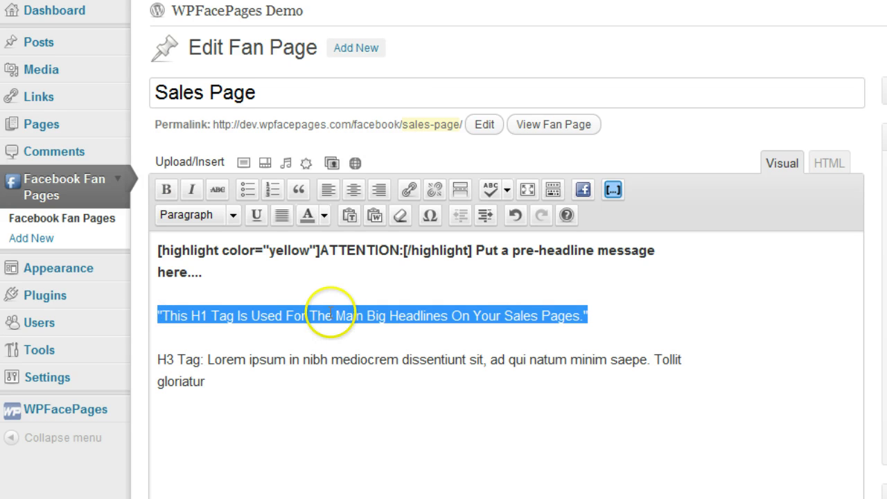
left_click(233, 215)
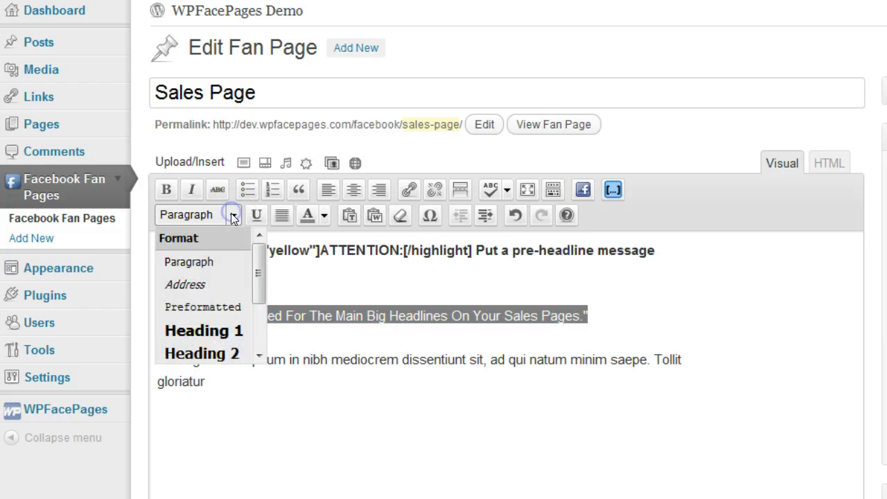
left_click(208, 331)
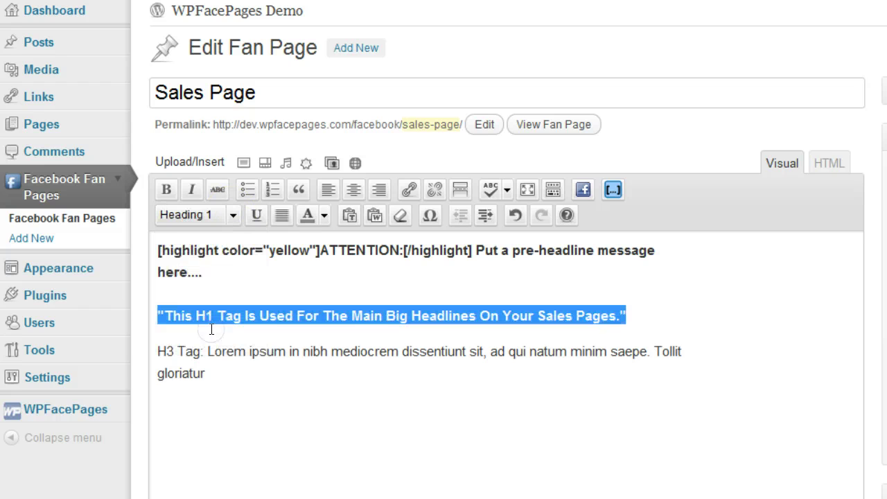
left_click(379, 316)
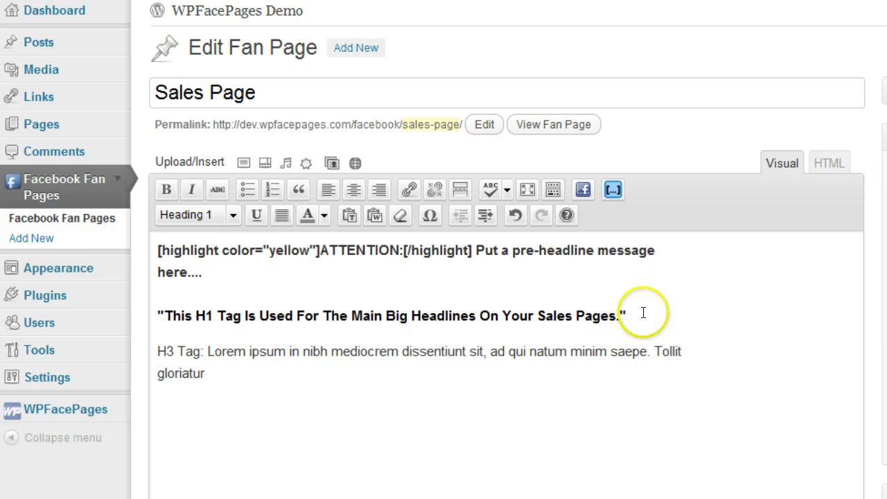
- Center the Heading 1 headline on the sales page
left_click_drag(626, 316, 157, 313)
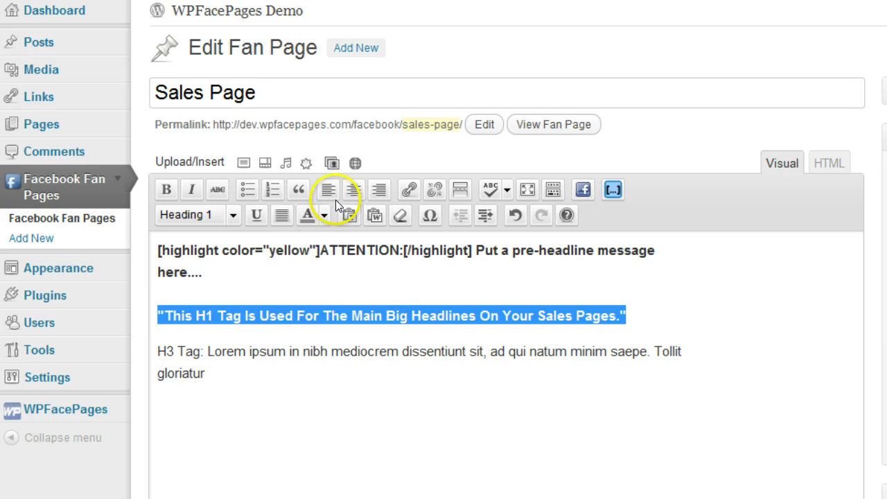
left_click(352, 193)
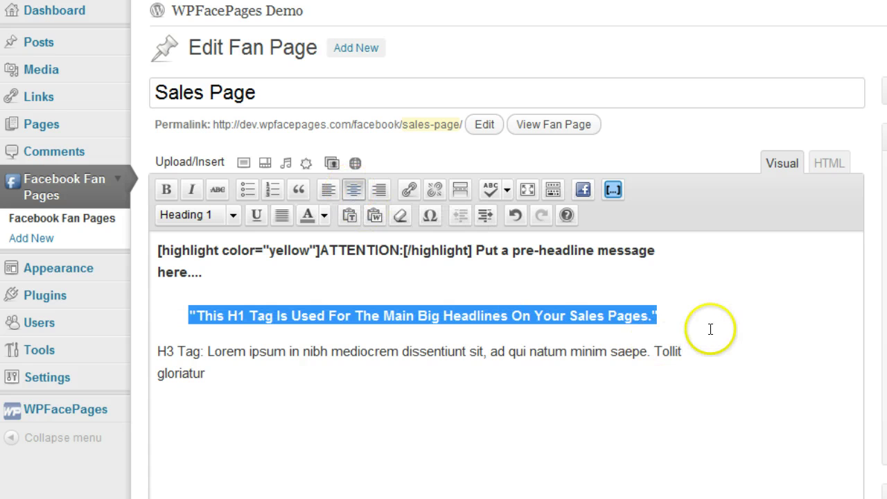
scroll(719, 320, "down", 3)
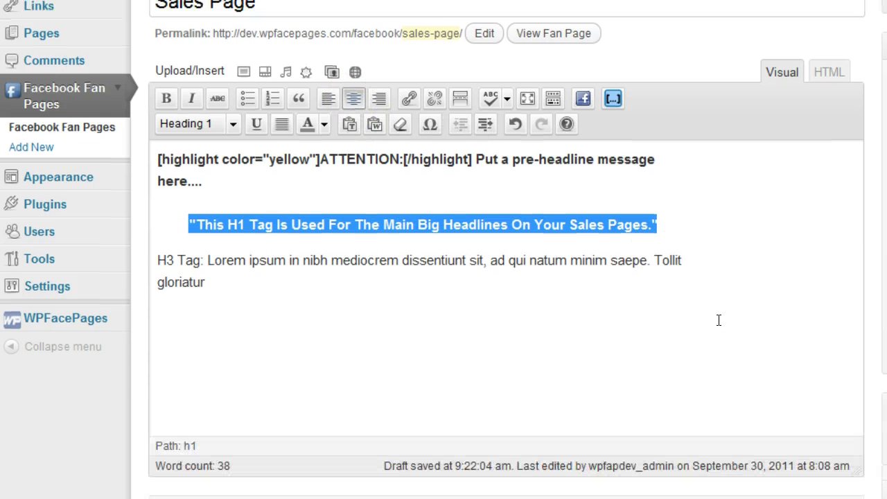
- Set the Salespage H1 styling to size 26pt and the Tahoma font in the Sales Page Options
scroll(718, 320, "down", 3)
left_click(708, 406)
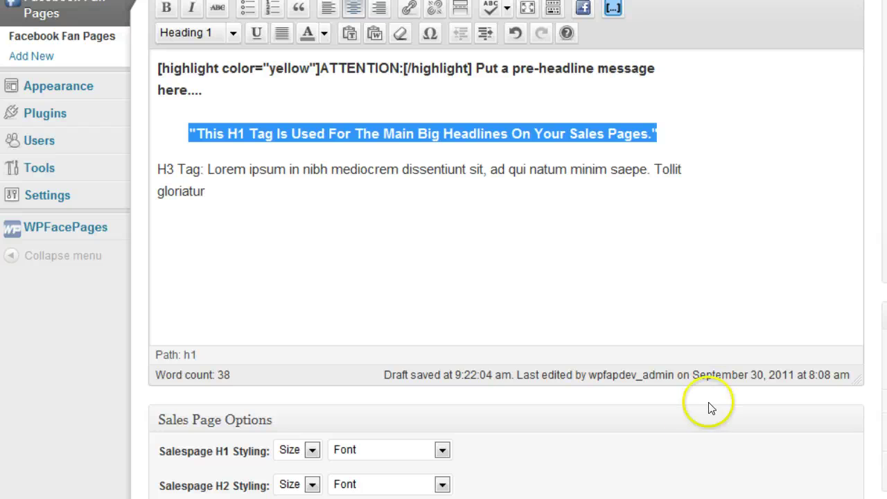
left_click(189, 456)
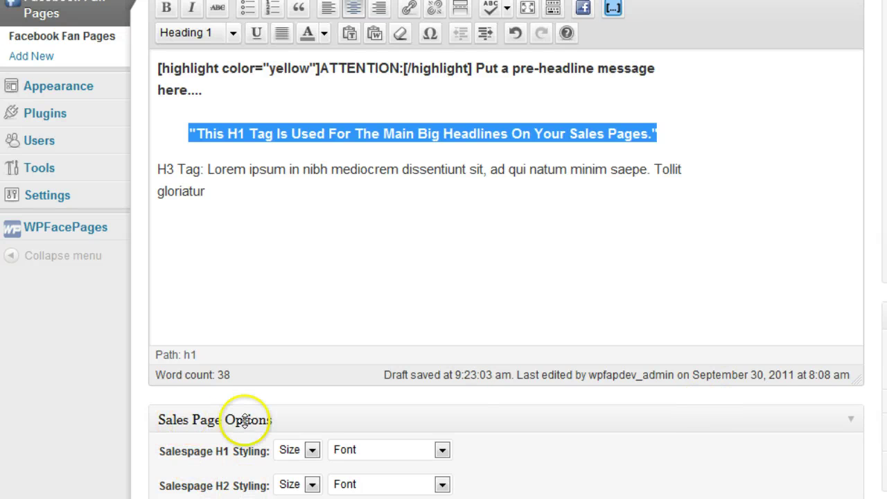
left_click(311, 450)
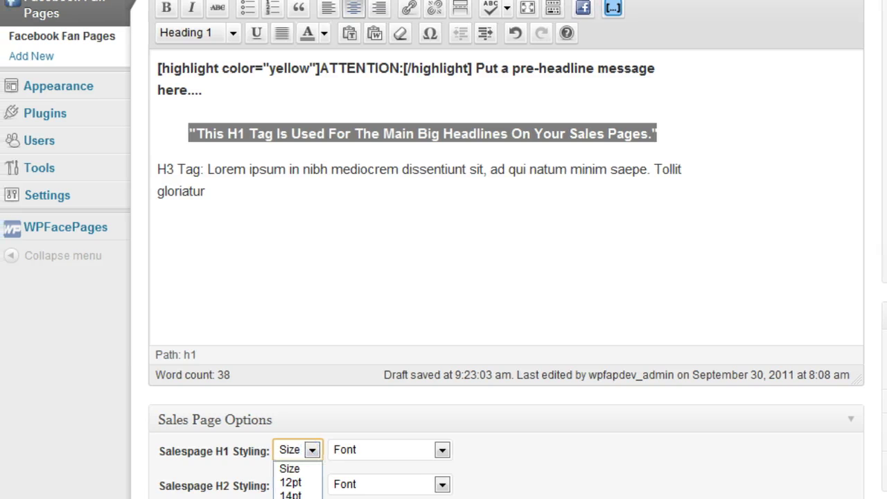
left_click(291, 498)
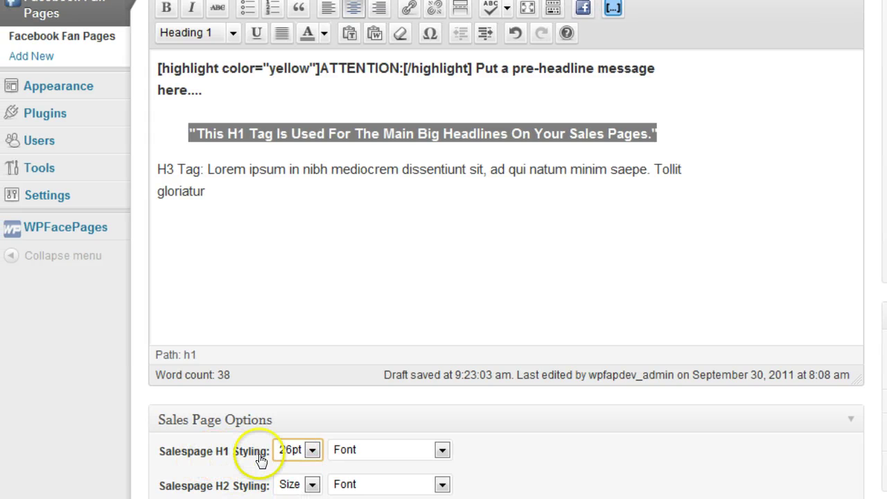
left_click(442, 450)
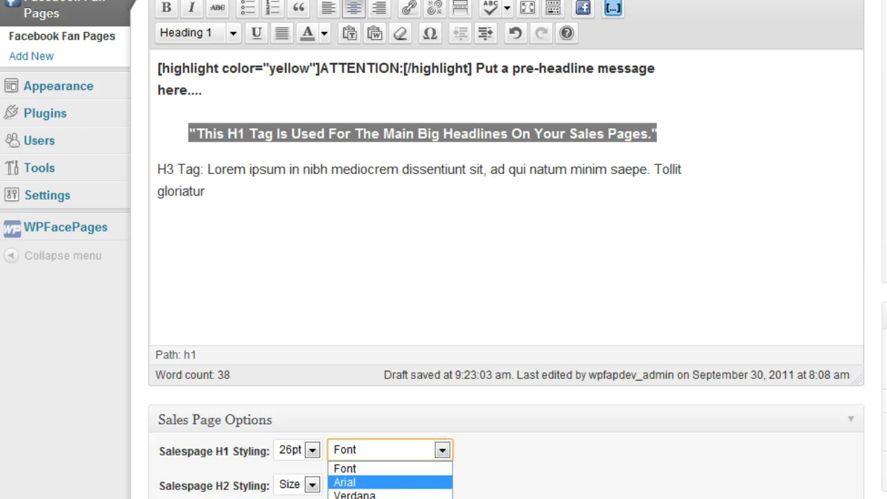
left_click(388, 498)
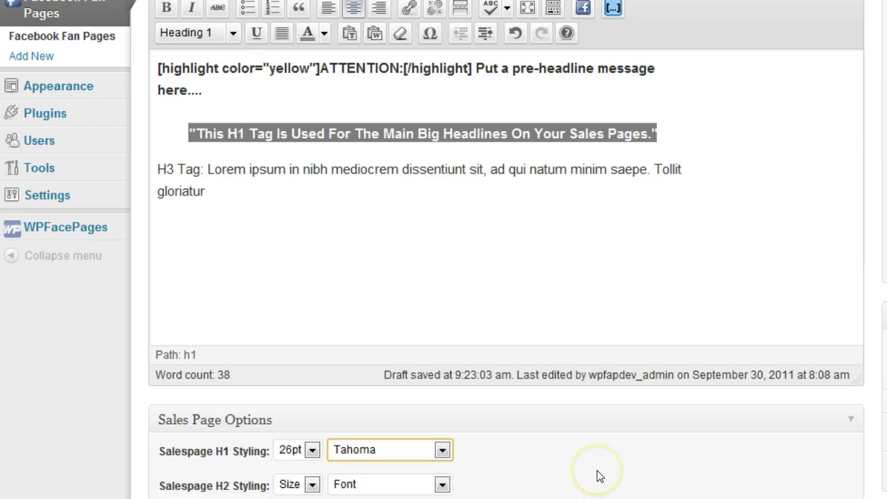
scroll(599, 475, "up", 2)
left_click(363, 223)
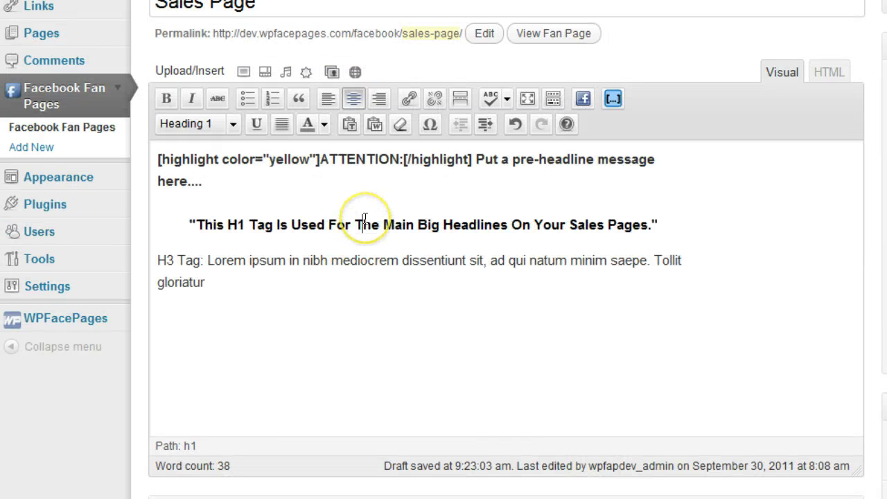
left_click(367, 282)
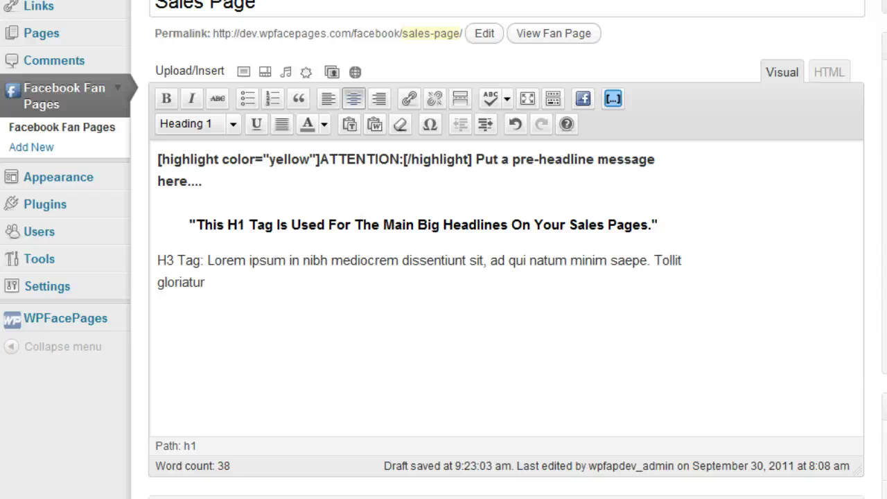
- Format the "H3 Tag: Lorem ipsum..." paragraph below the main headline as Heading 3
scroll(505, 277, "up", 2)
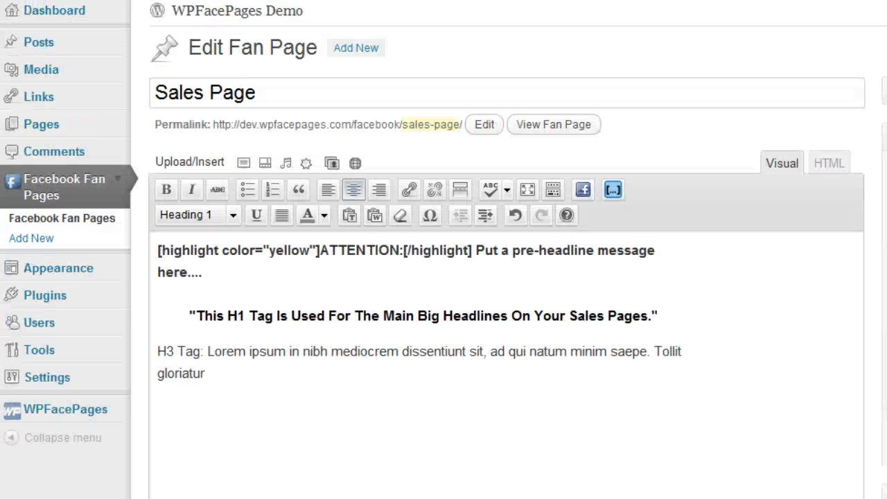
left_click_drag(228, 381, 153, 354)
left_click(232, 215)
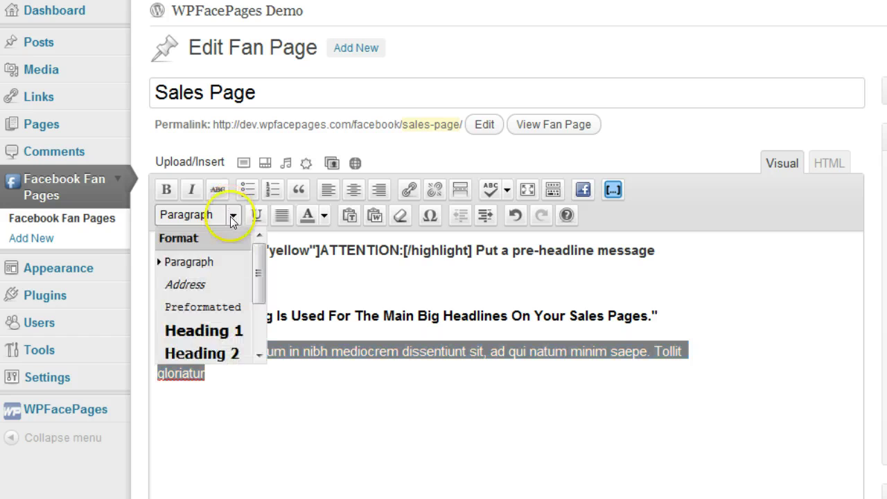
scroll(229, 281, "down", 2)
left_click(215, 284)
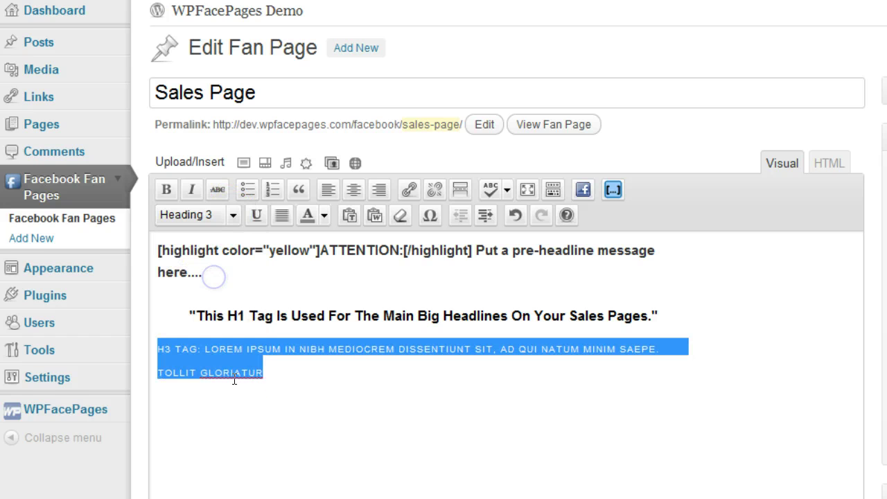
left_click(297, 366)
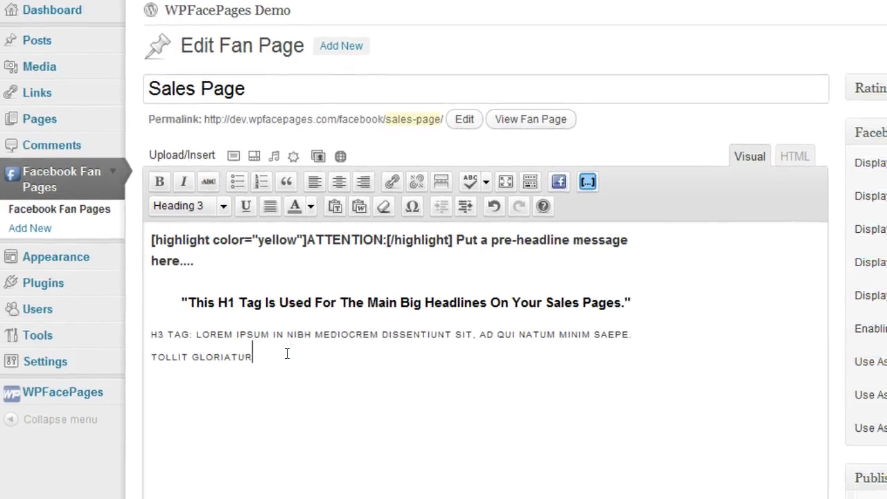
- Set the Salespage H3 styling size to 22pt in the Sales Page Options
left_click_drag(260, 354, 146, 337)
scroll(317, 392, "down", 4)
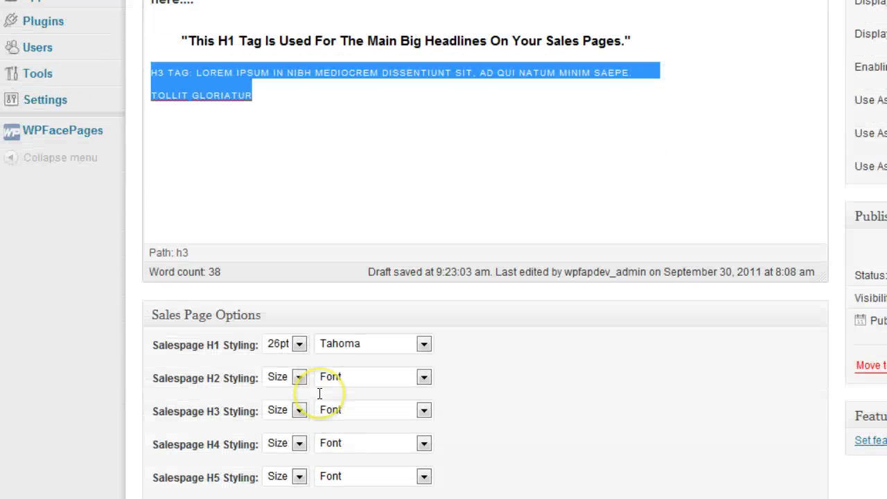
left_click(299, 411)
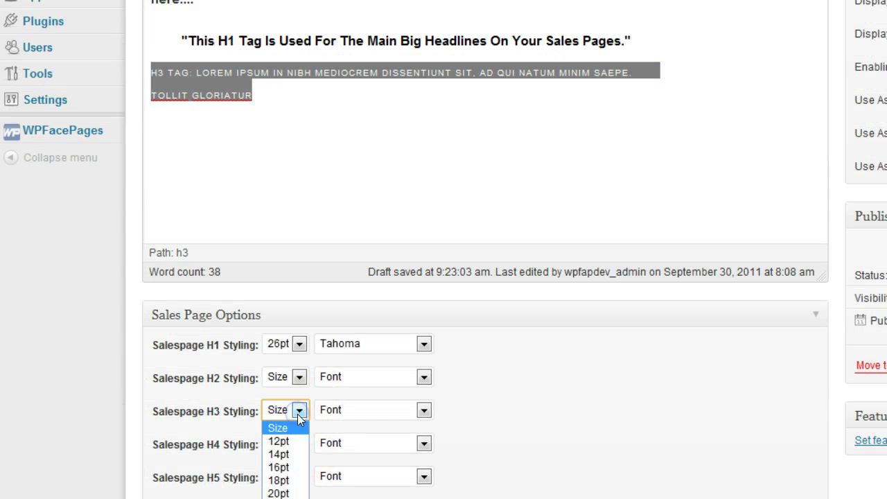
left_click(281, 498)
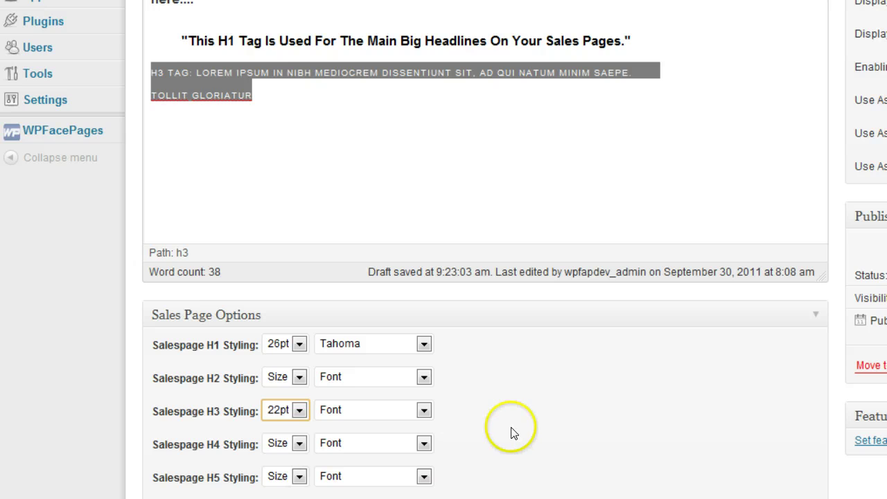
scroll(519, 430, "up", 5)
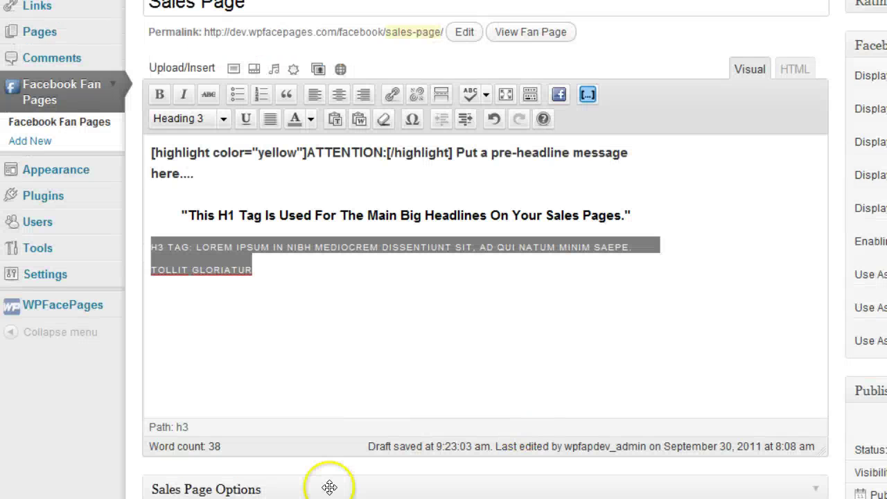
scroll(328, 487, "down", 3)
left_click(424, 494)
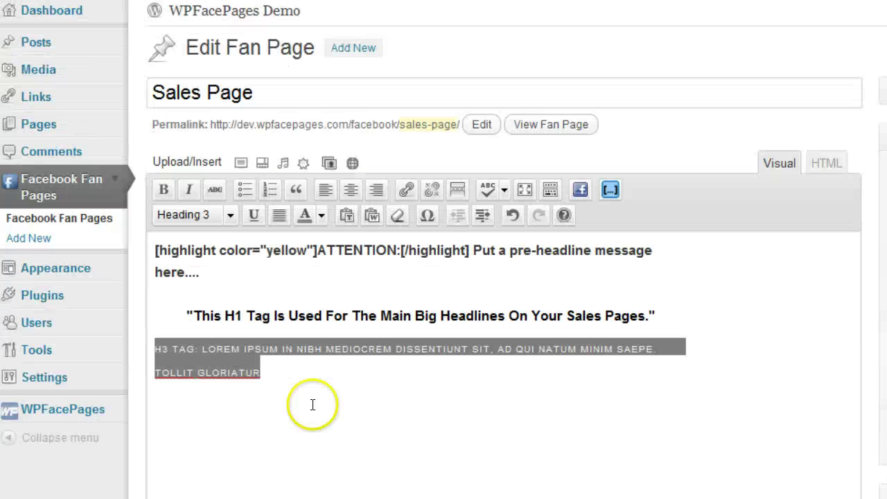
- Copy all the Lorem ipsum body text from the untitled Notepad file and paste it below the H3 heading on the sales page
left_click(296, 198)
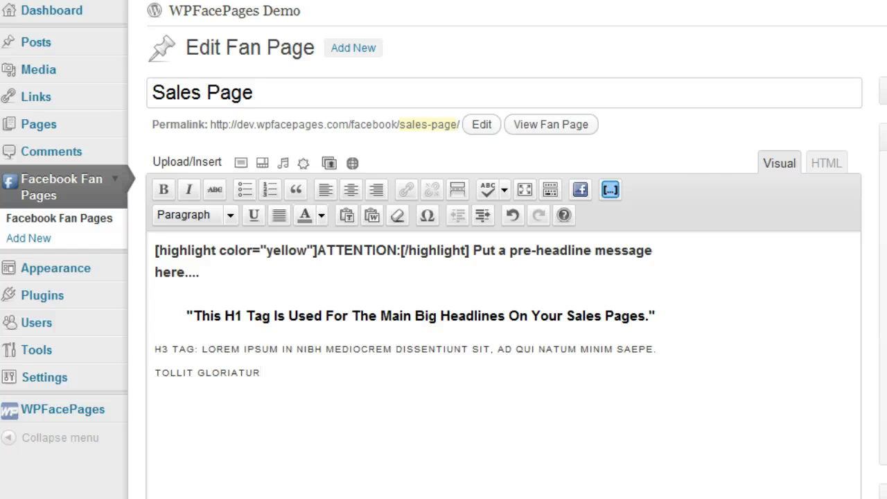
key("alt+Tab")
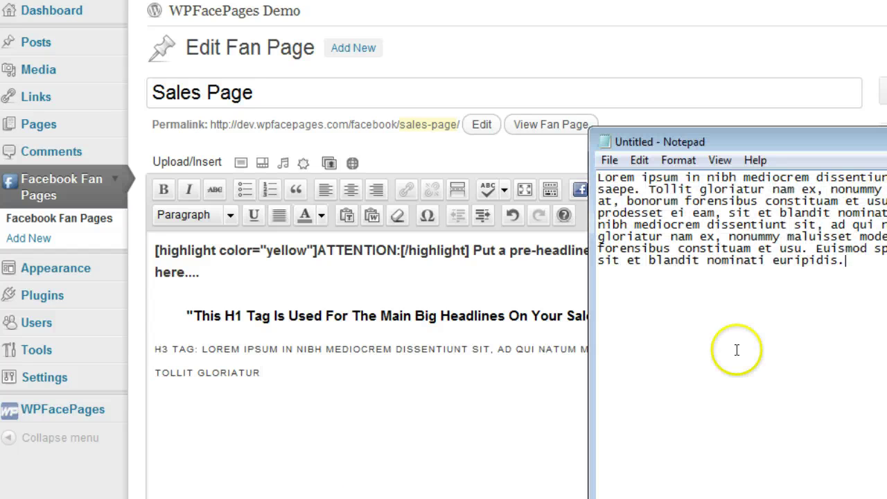
left_click_drag(845, 260, 594, 178)
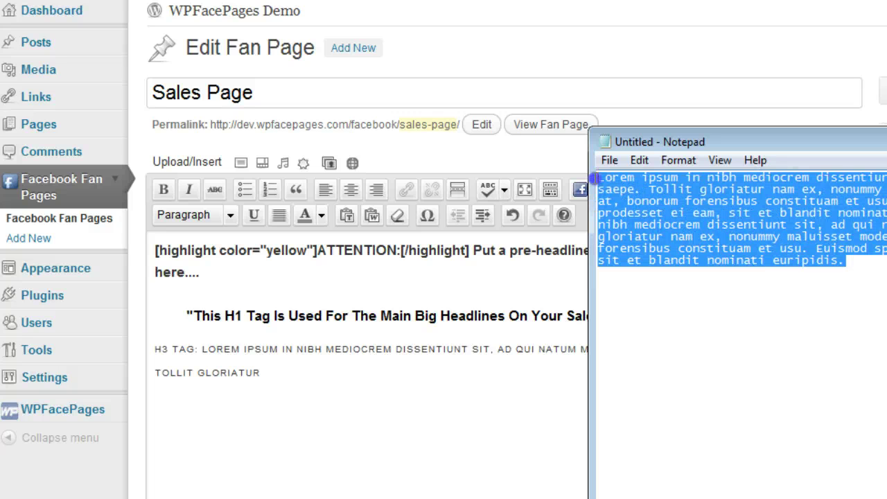
left_click(206, 406)
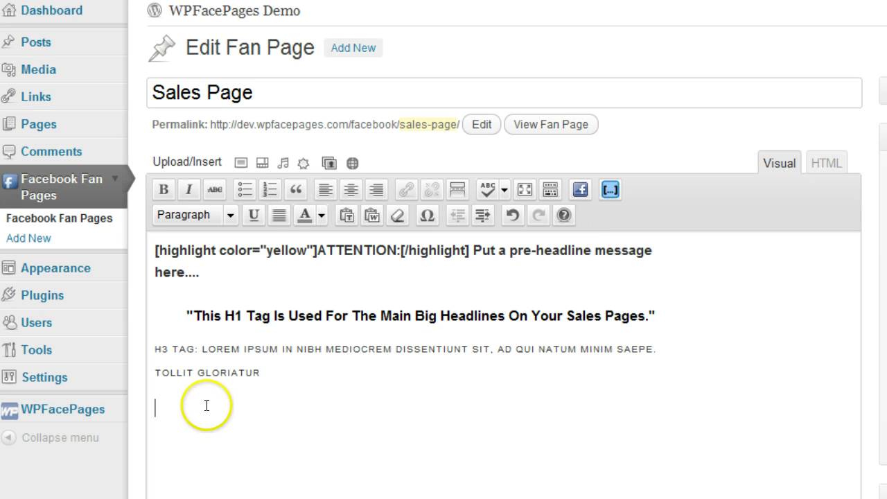
key("ctrl+v")
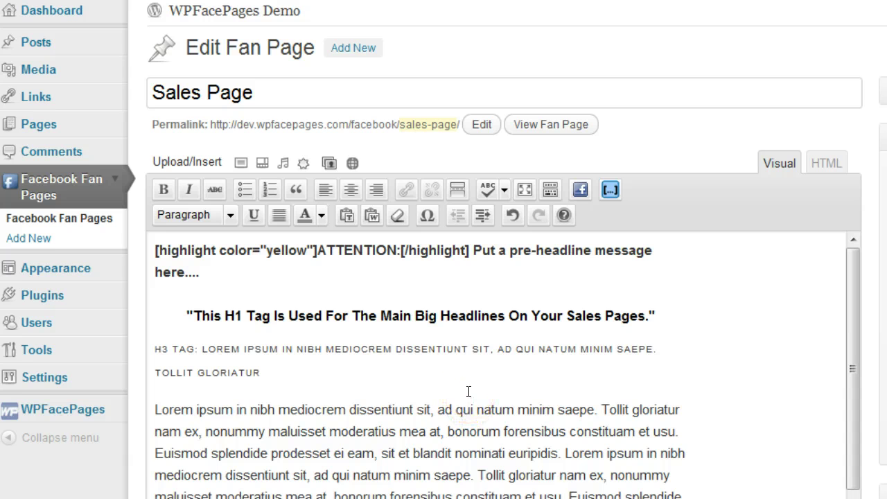
- Split the pasted body text into two paragraphs before the second "Lorem ipsum in nibh mediocrem"
left_click(560, 453)
key("Return")
scroll(641, 391, "down", 1)
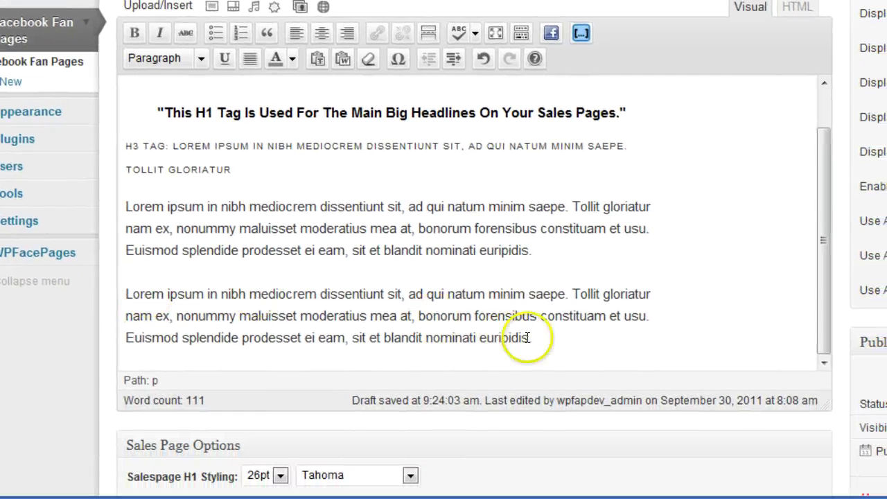
- Check the testimonial box on the example Facebook page and insert the Testimonial shortcode at the start of the second body paragraph
left_click_drag(530, 337, 113, 296)
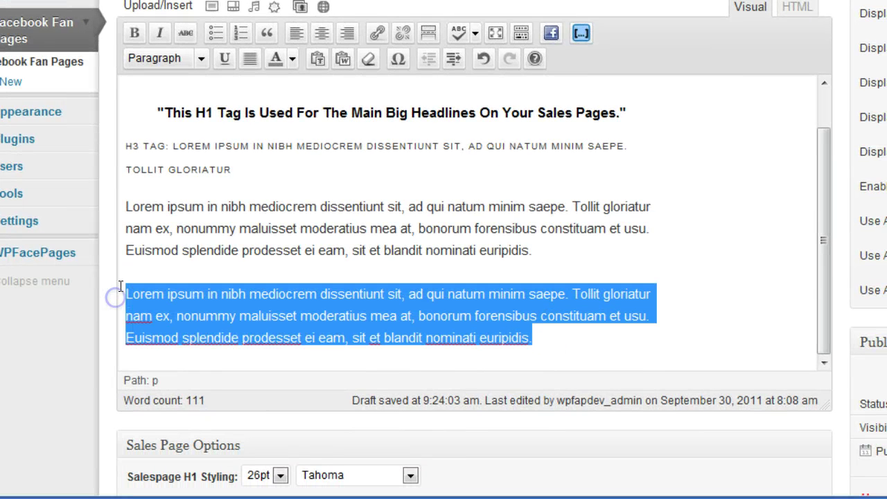
left_click(123, 286)
left_click(275, 294)
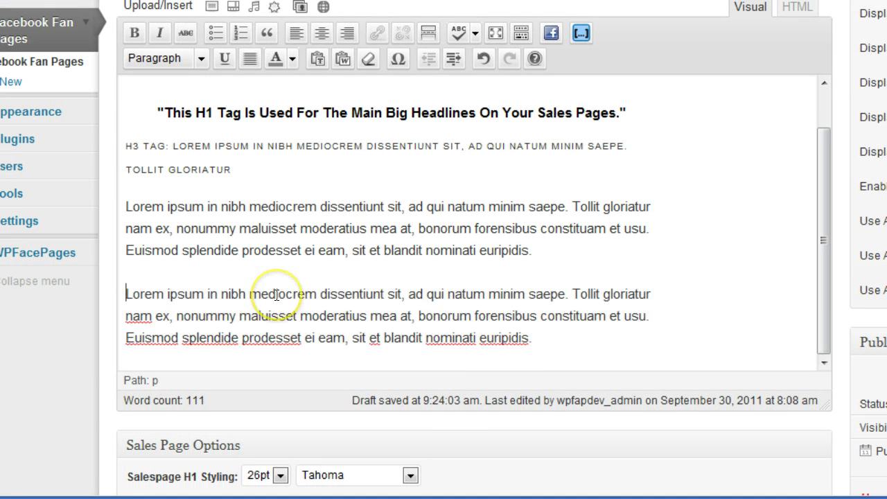
scroll(337, 296, "down", 2)
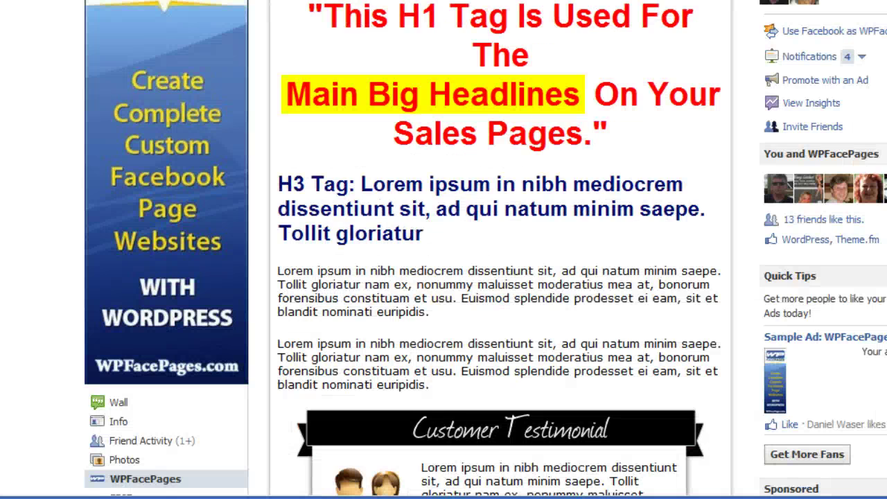
scroll(547, 187, "down", 3)
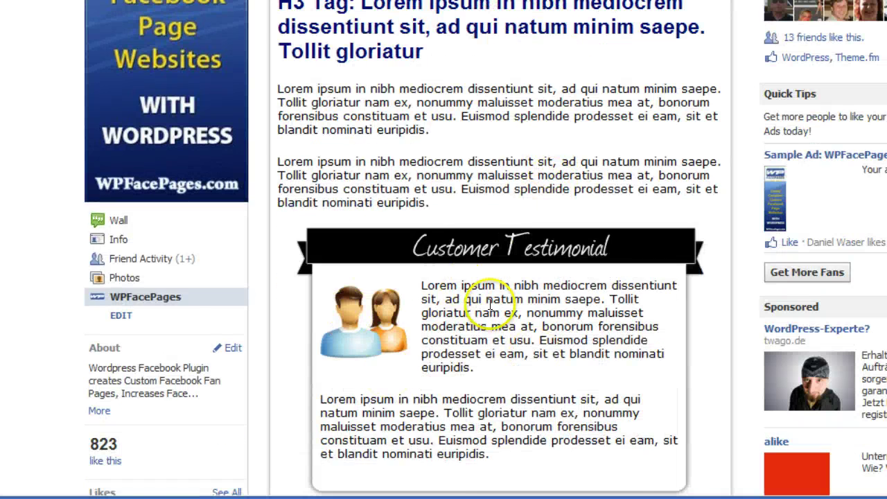
scroll(489, 303, "down", 2)
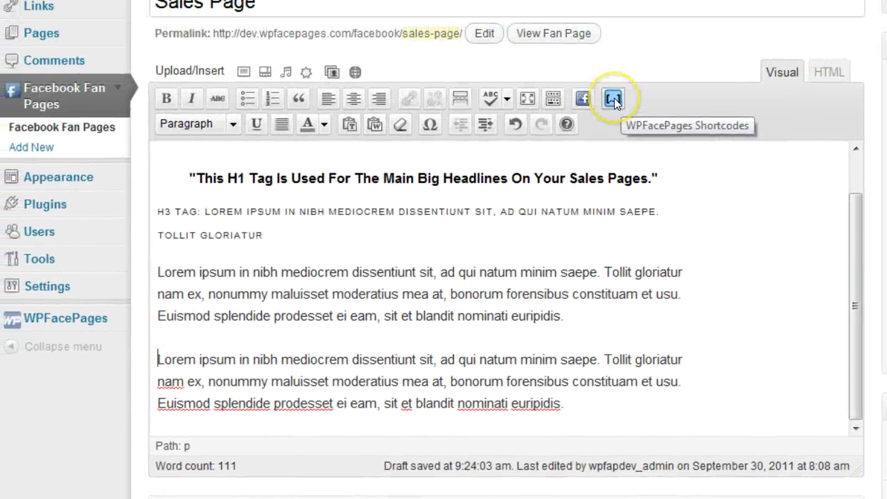
left_click(614, 97)
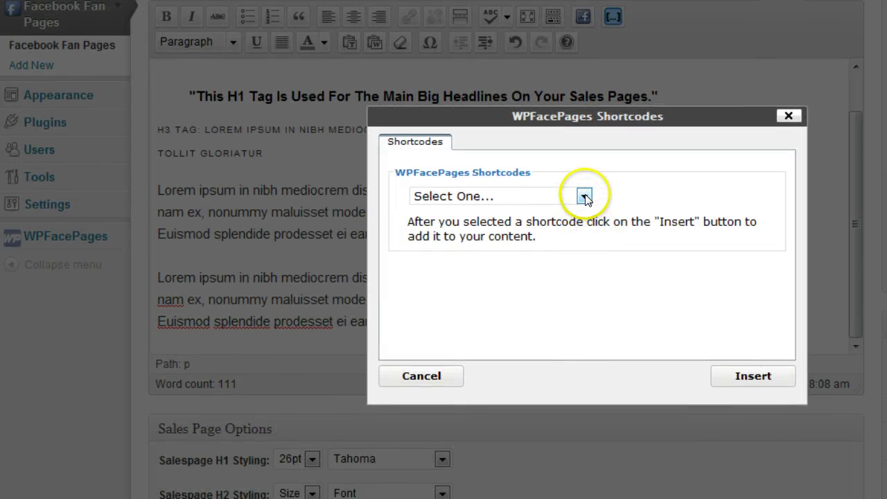
left_click(585, 197)
left_click_drag(587, 232, 576, 482)
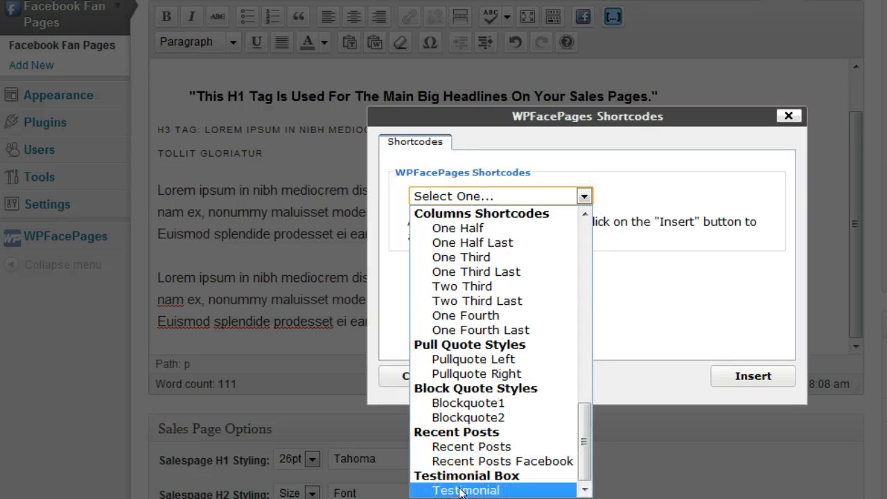
left_click(461, 491)
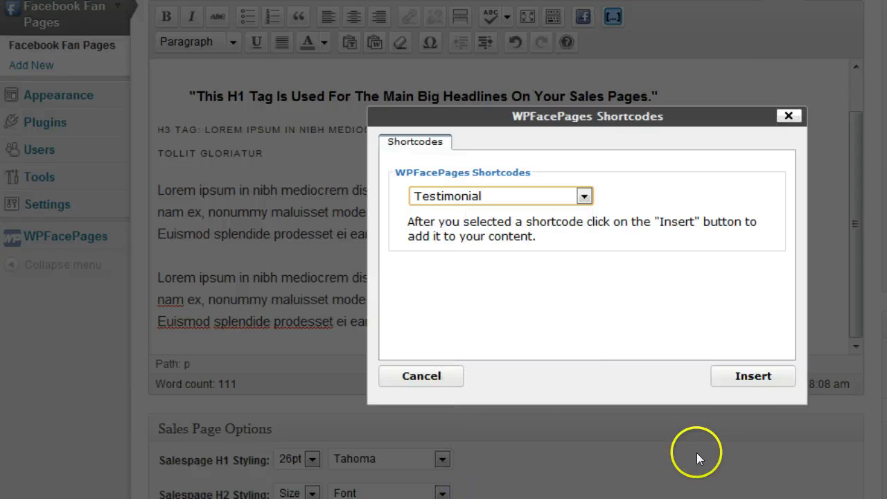
left_click(754, 376)
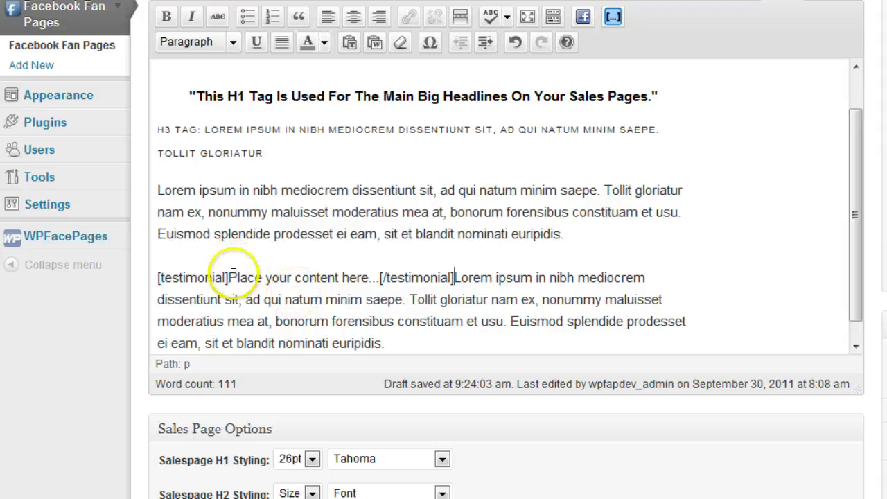
- Move the second Lorem ipsum paragraph between the testimonial tags, replacing the "Place your content here..." placeholder
left_click_drag(158, 270, 435, 272)
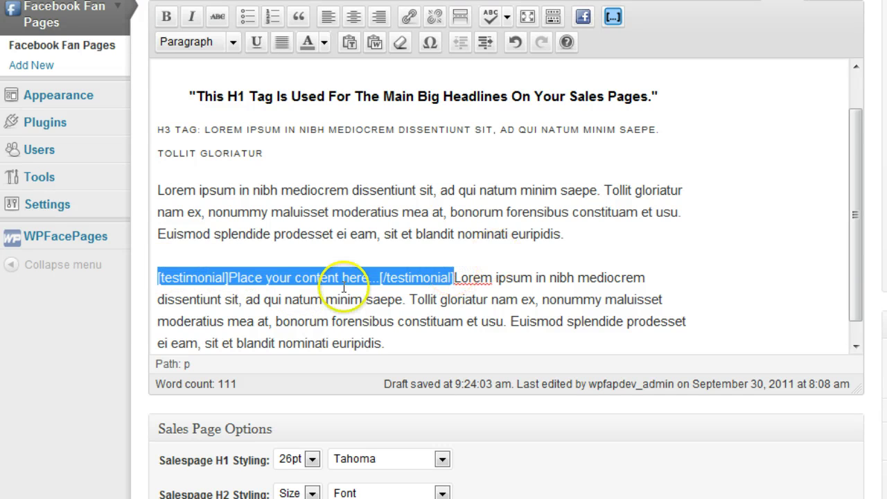
left_click(228, 277)
left_click_drag(229, 277, 378, 277)
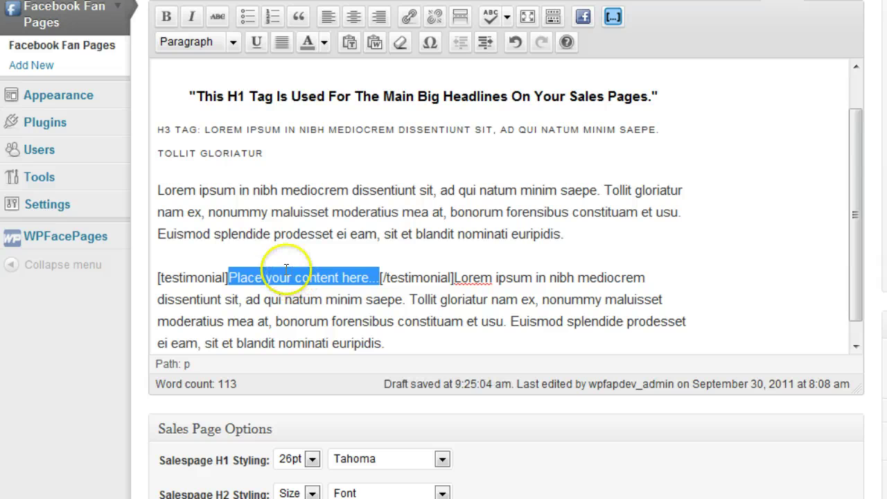
left_click(247, 276)
left_click_drag(243, 276, 377, 280)
left_click_drag(399, 346, 458, 278)
key("ctrl+c")
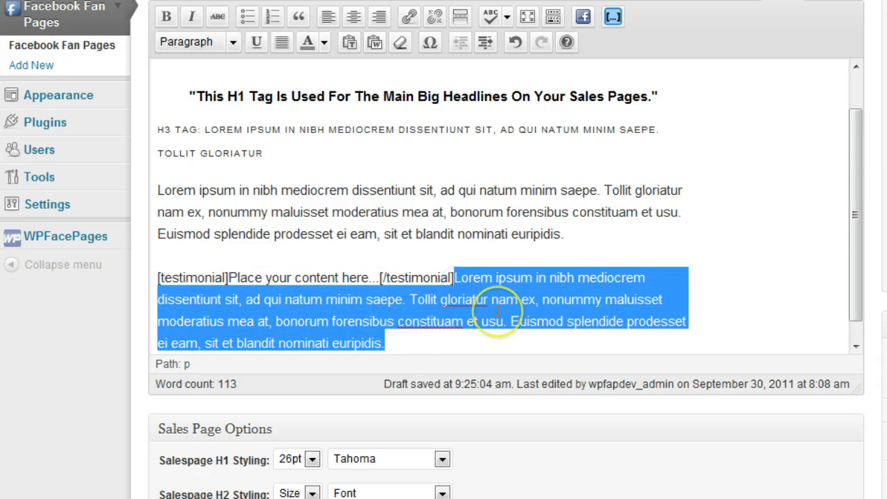
key("Delete")
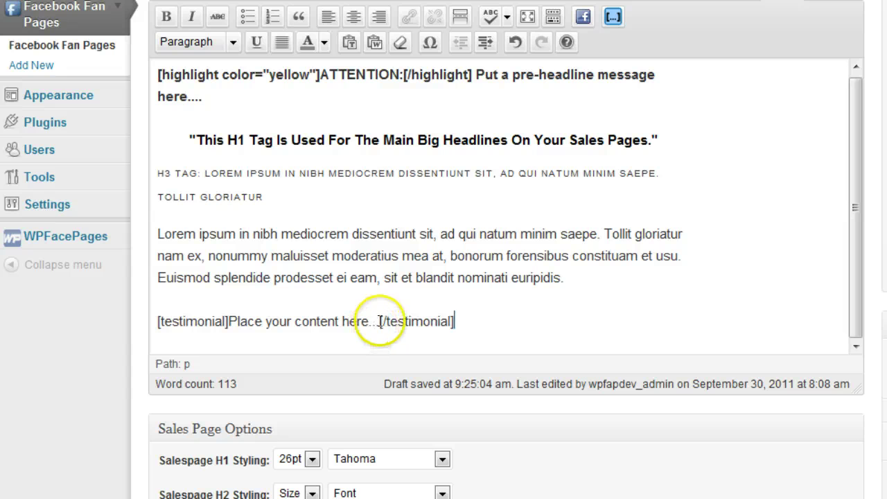
left_click_drag(379, 320, 258, 322)
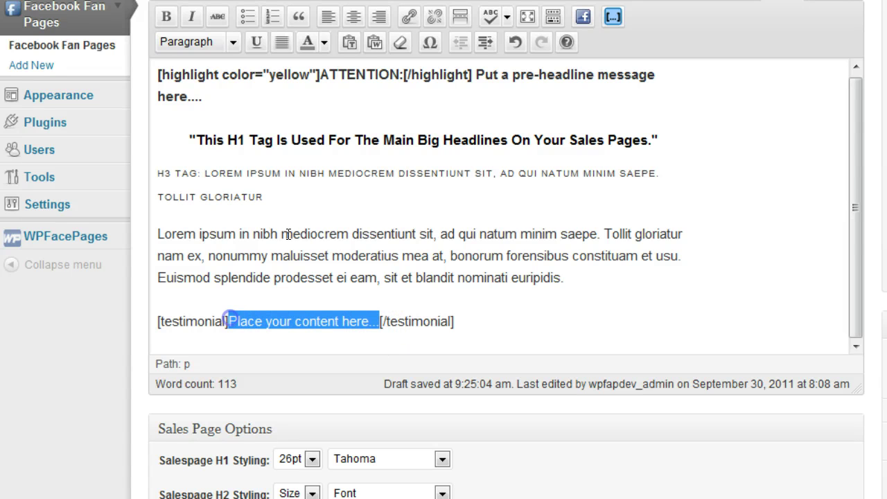
key("ctrl+v")
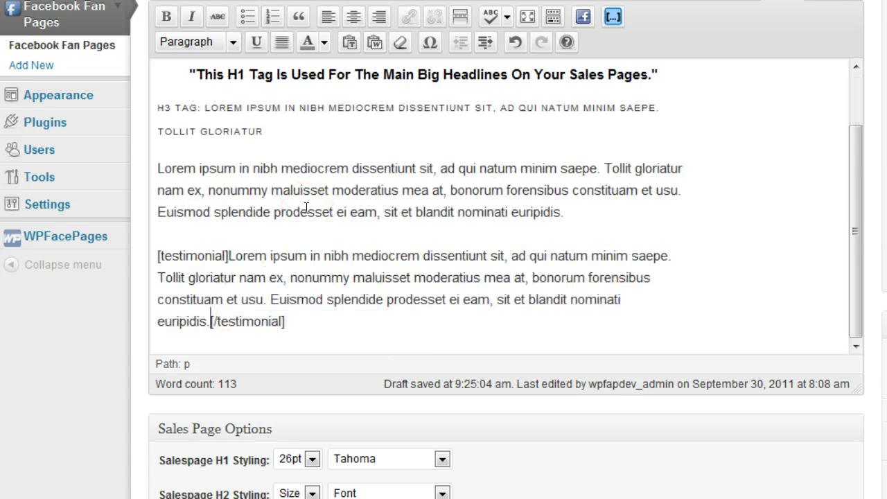
- Insert the first "people" image from the page's gallery at the start of the testimonial text, with Left alignment
left_click(228, 256)
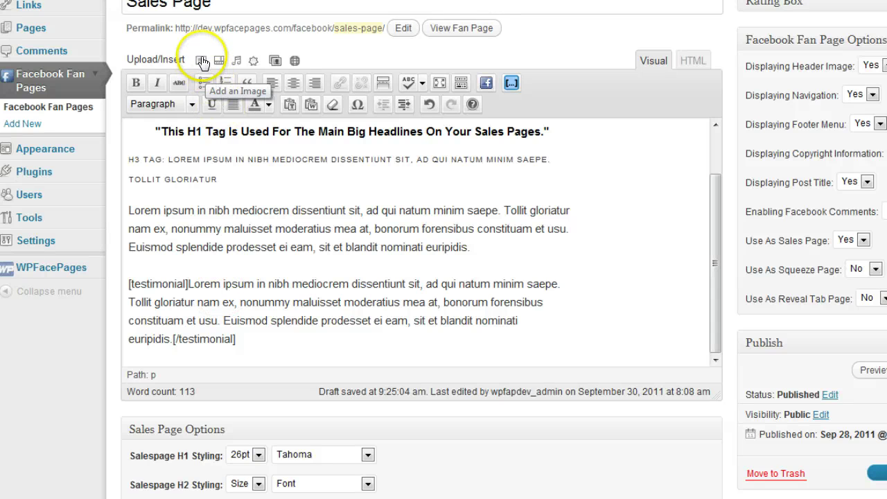
left_click(202, 63)
left_click(427, 199)
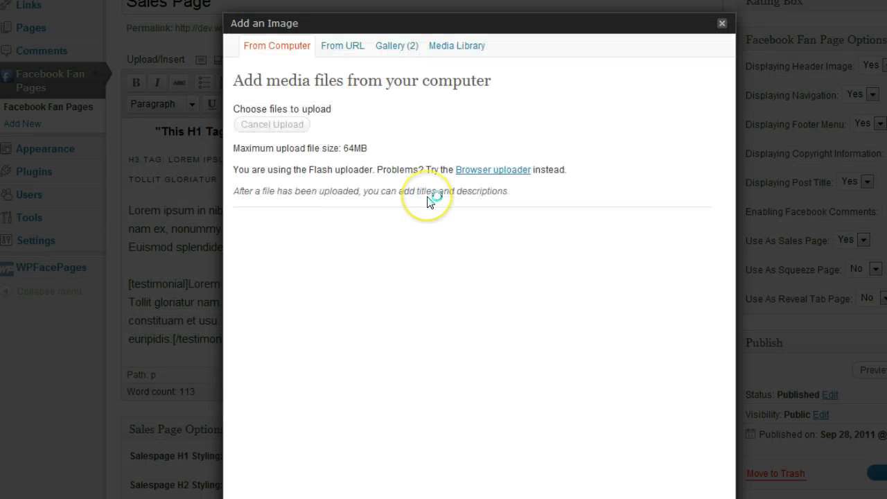
left_click(396, 49)
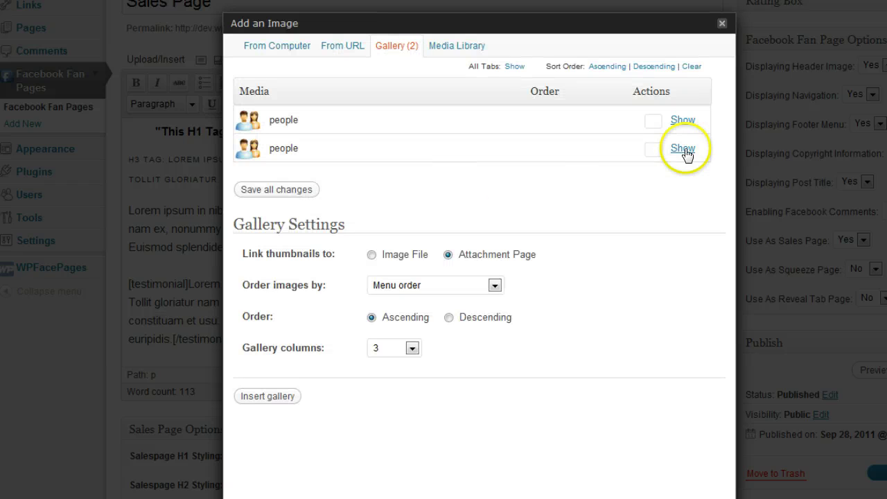
left_click(682, 120)
scroll(587, 242, "down", 3)
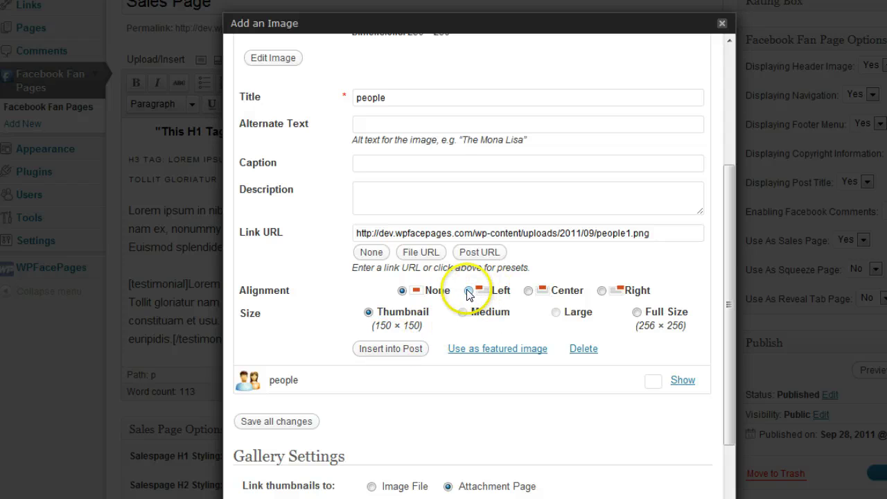
left_click(469, 291)
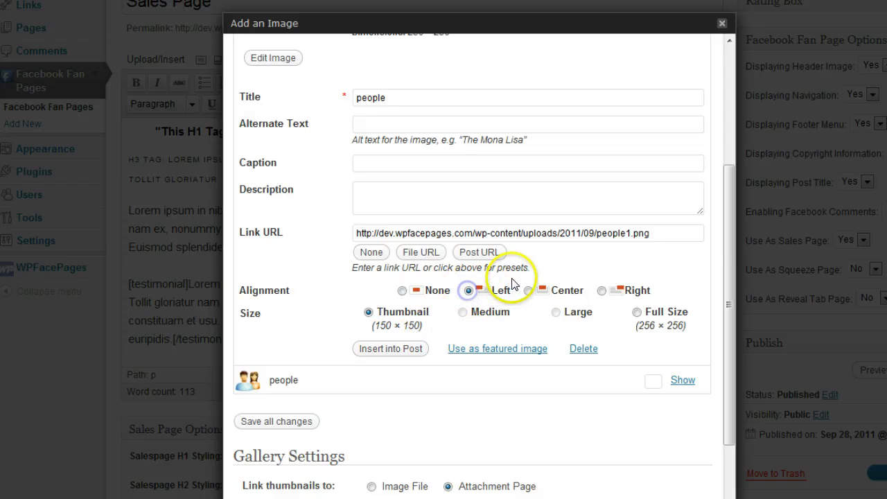
left_click(389, 349)
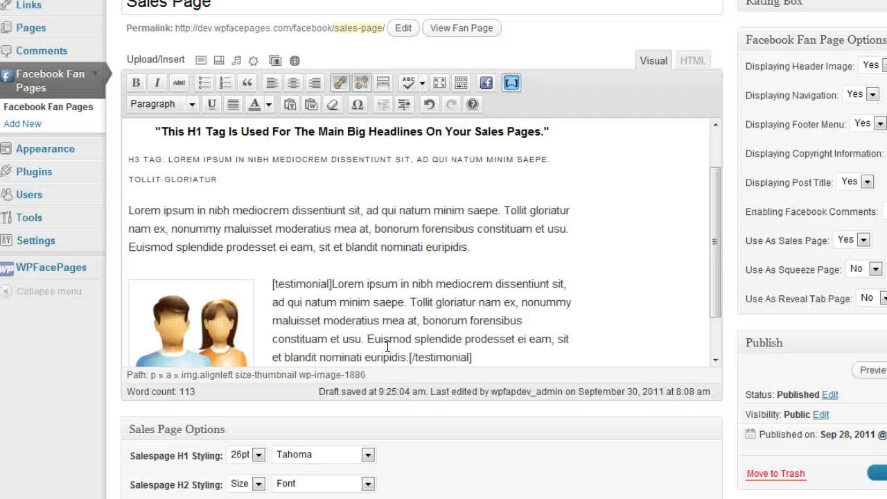
- Scale the people image in the testimonial to 60% and update it
scroll(384, 305, "down", 2)
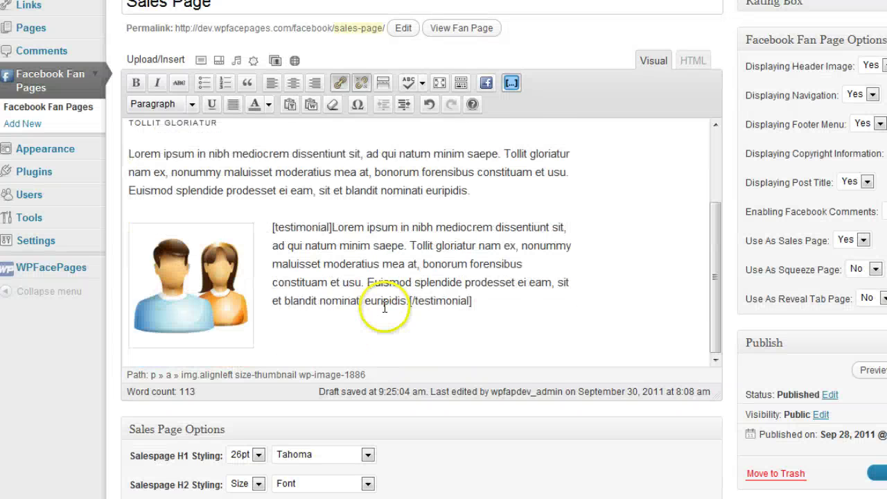
left_click(210, 281)
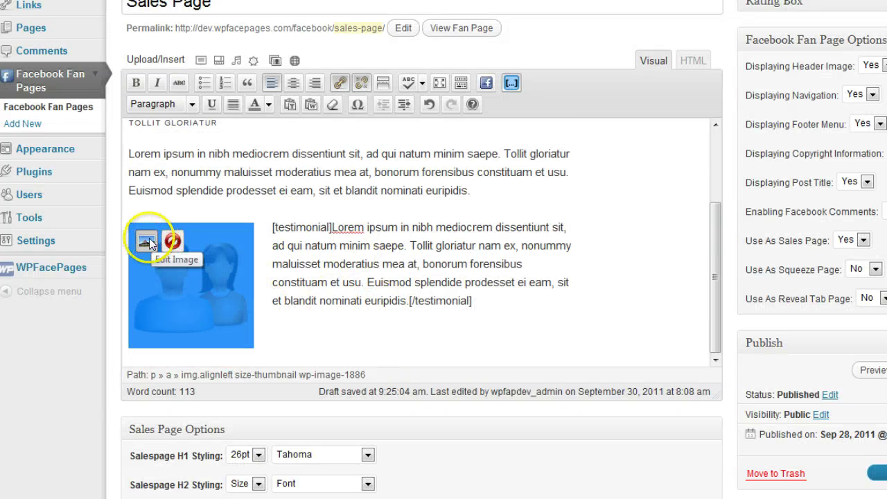
left_click(148, 240)
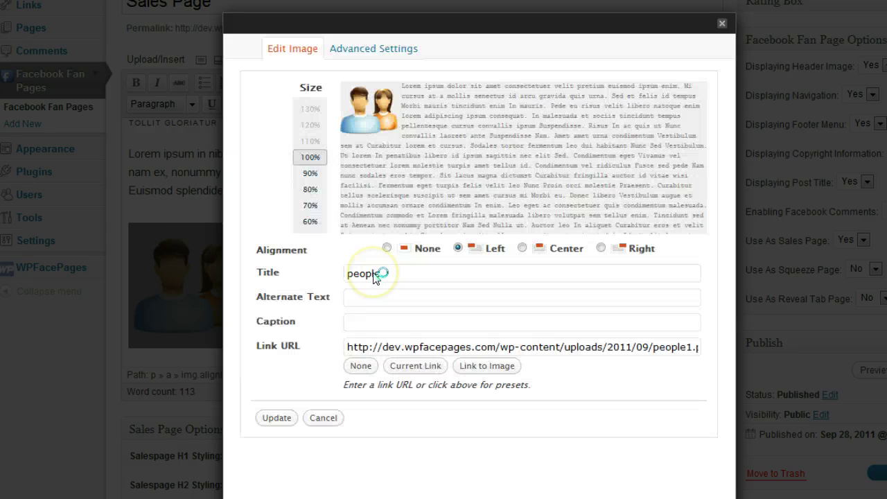
left_click(309, 222)
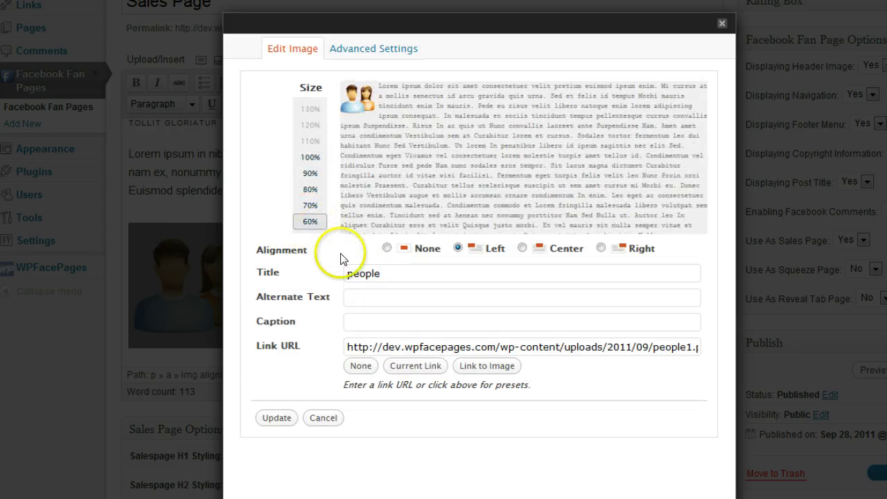
left_click(277, 418)
left_click(354, 303)
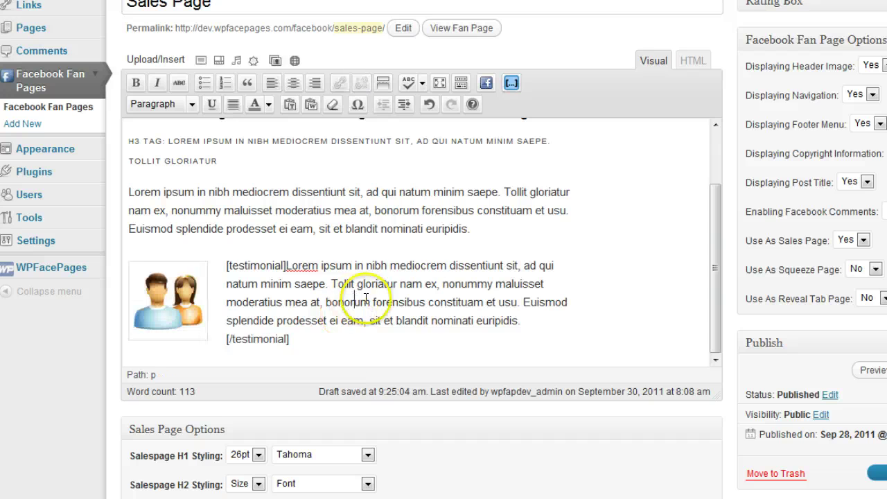
- Check the example Facebook page's testimonial box and paste the full Lorem ipsum text from Notepad as a new paragraph below the testimonial
scroll(440, 296, "down", 2)
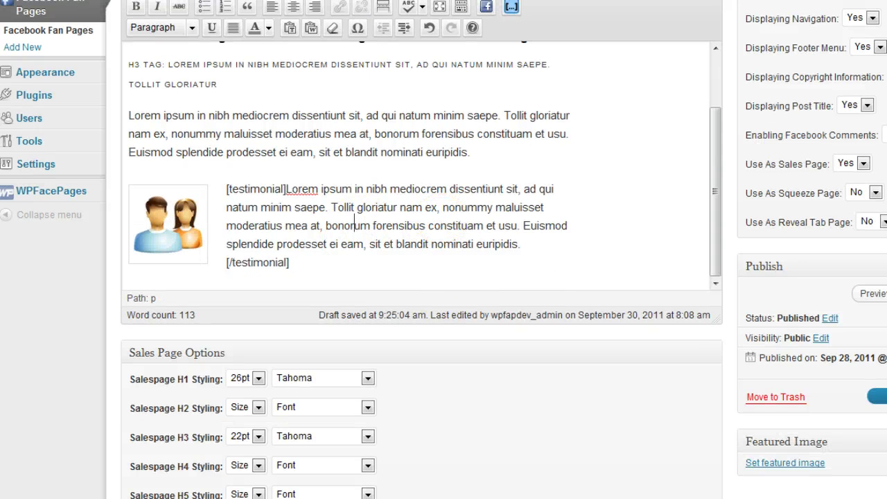
left_click(346, 267)
key("Return")
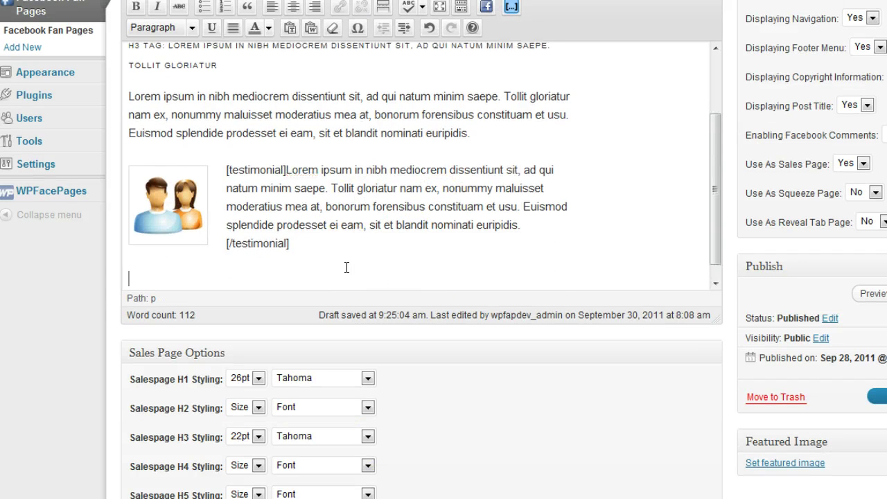
left_click(370, 206)
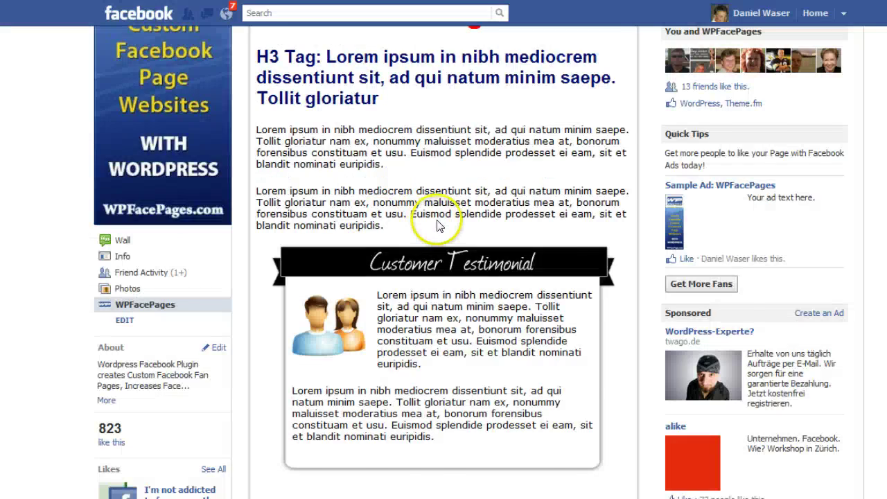
scroll(438, 224, "down", 3)
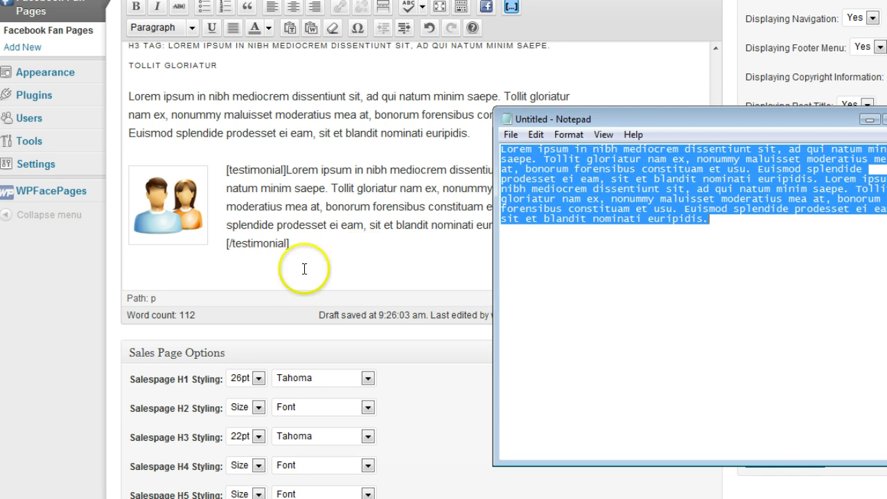
left_click(265, 277)
key("Return")
type("Lorem ipsum in nibh mediocrem dissentiunt sit, ad qui natum minim saepe. Tollit gloriatur nam ex, nonummy maluisset moderatius mea at, bonorum forensibus constituam et usu. Euismod splendide prodesset ei eam, sit et blandit nominati euripidis. Lorem ipsum in nibh mediocrem dissentiunt sit, ad qui natum minim saepe. Tollit gloriatur nam ex, nonummy maluisset moderatius mea at, bonorum forensibus constituam et usu. Euismod splendide prodesset ei eam, sit et blandit nominati euripidis.")
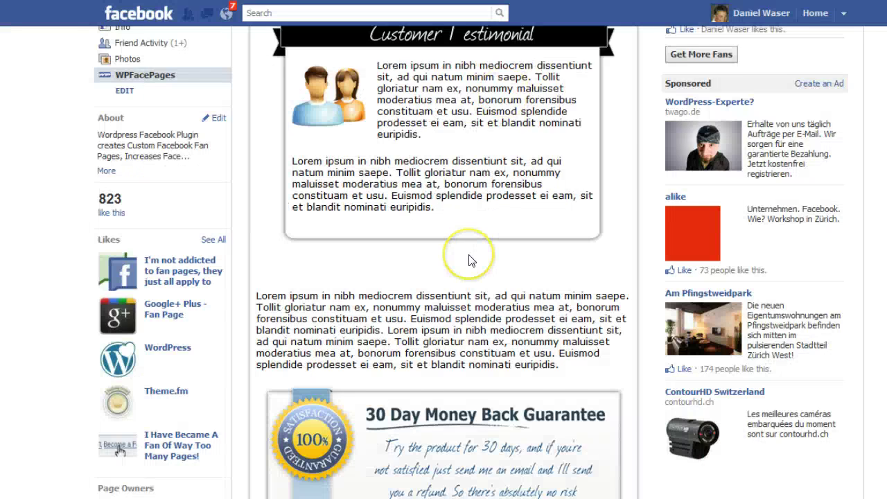
- Check the guarantee box on the example Facebook page and insert the Guarantee Box 60 shortcode below the last body paragraph
scroll(468, 260, "down", 2)
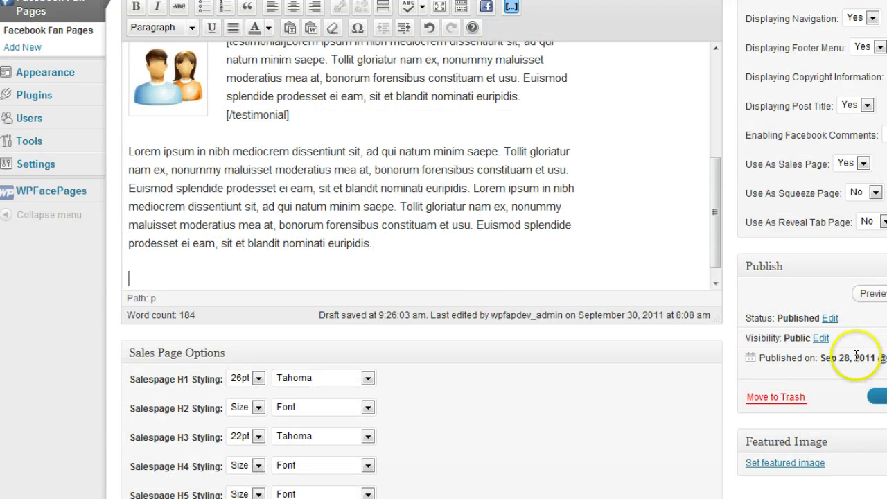
scroll(849, 357, "up", 2)
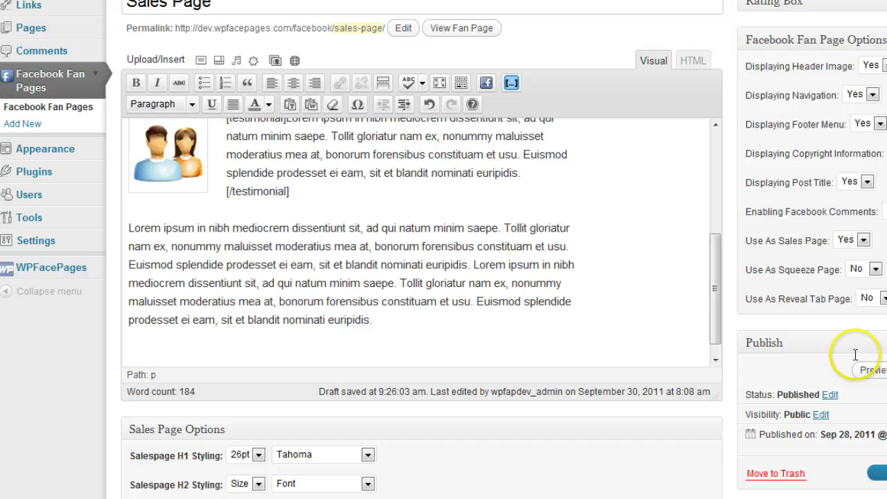
left_click(511, 83)
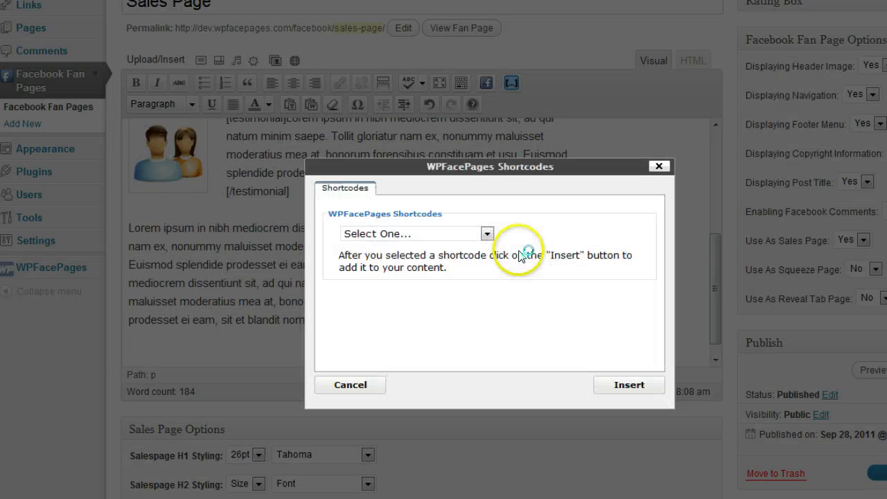
left_click(487, 235)
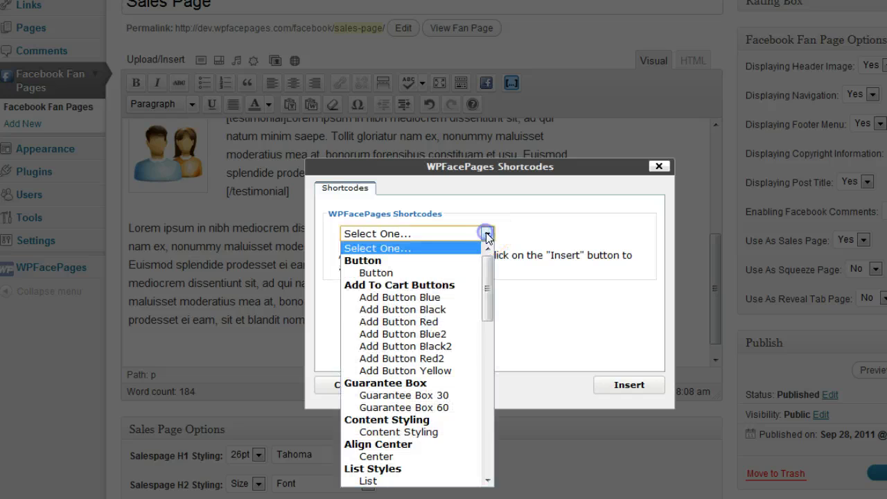
mouse_move(489, 278)
left_mouse_down()
mouse_move(491, 436)
mouse_move(488, 279)
left_mouse_up()
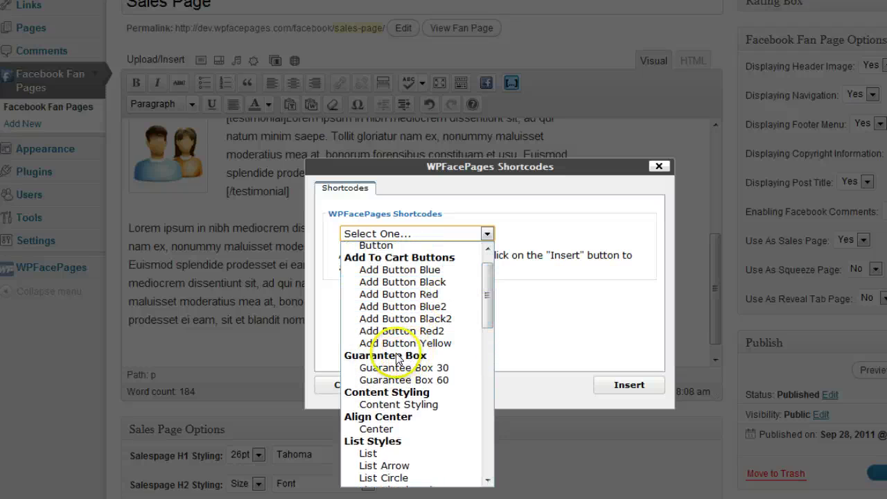
left_click(422, 380)
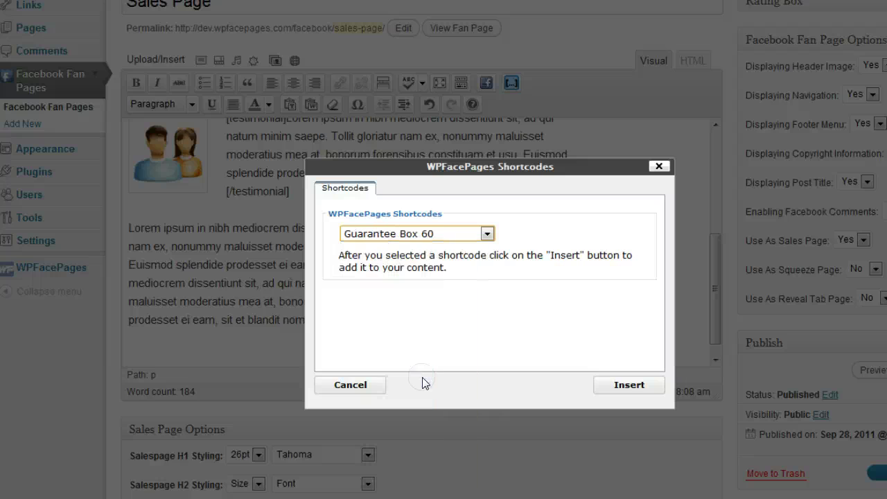
left_click(628, 386)
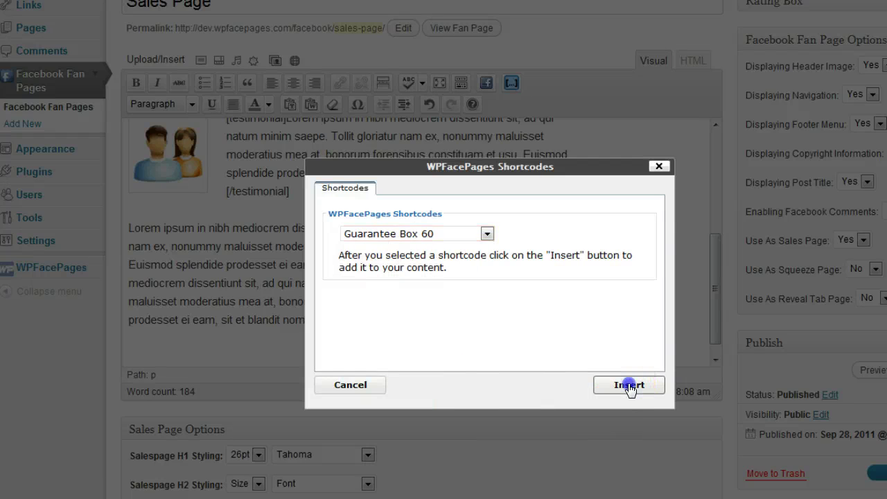
scroll(579, 291, "down", 1)
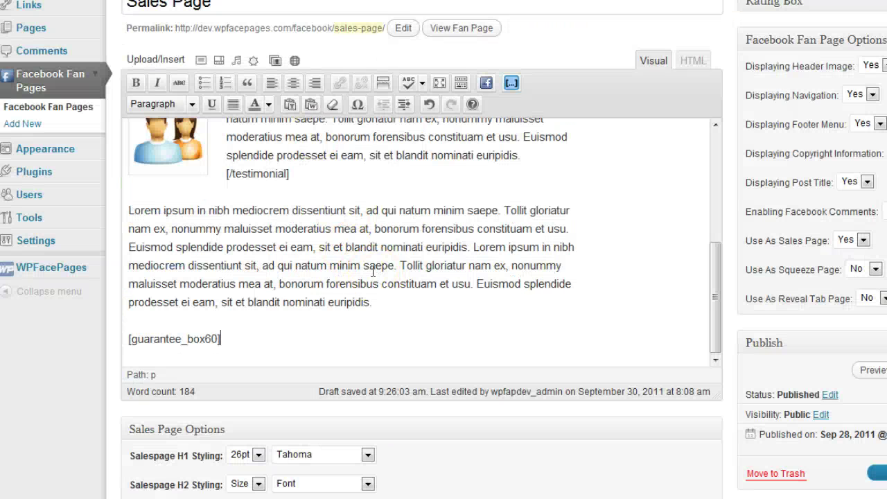
- Copy the Lorem ipsum text up to the first "euripidis." from Notepad and paste it on a new line below the guarantee box shortcode
key("Return")
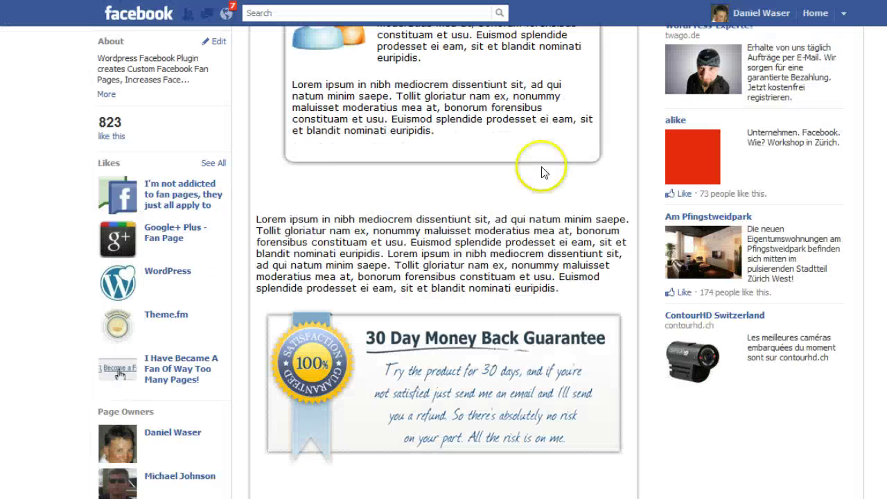
scroll(543, 277, "down", 3)
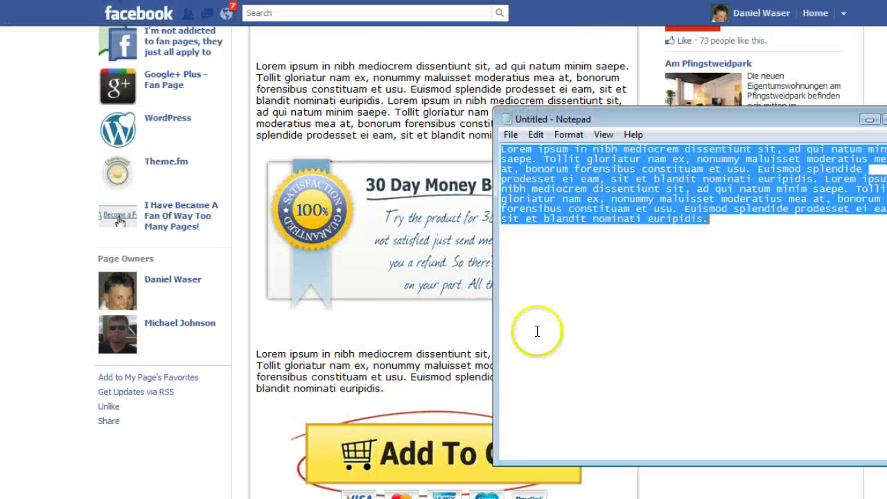
left_click(606, 181)
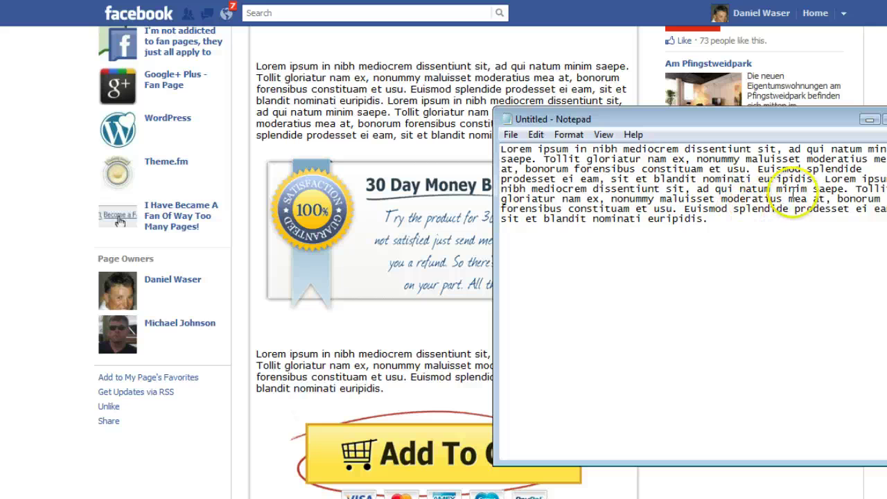
left_click_drag(818, 179, 494, 149)
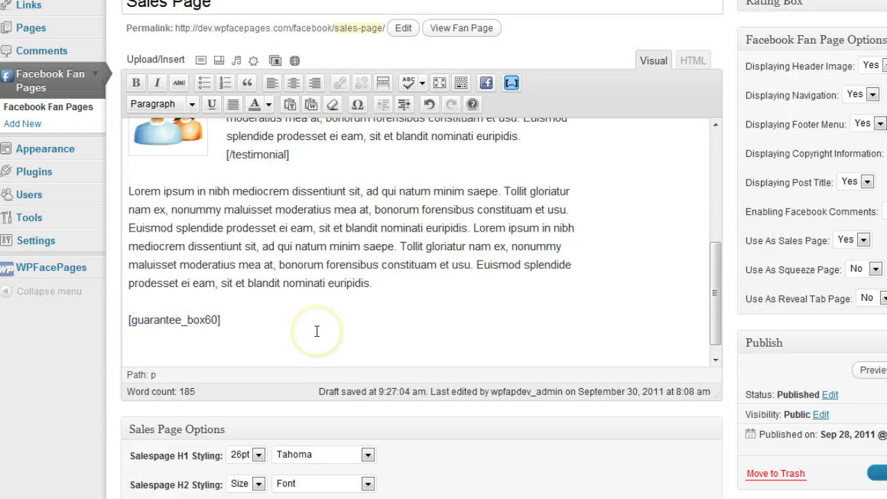
type("Lorem ipsum in nibh mediocrem dissentiunt sit, ad qui natum minim saepe. Tollit gloriatur nam ex, nonummy maluisset moderatius mea at, bonorum forensibus constituam et usu. Euismod splendide prodesset ei eam, sit et blandit nominati euripidis.")
key("Return")
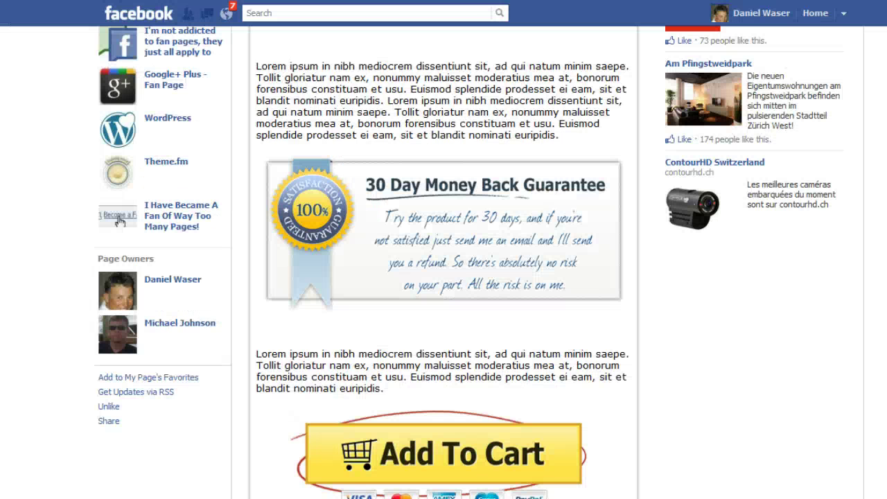
- Check the cart button on the example Facebook page and insert the Add Button Yellow shortcode below the last paragraph
scroll(468, 291, "down", 1)
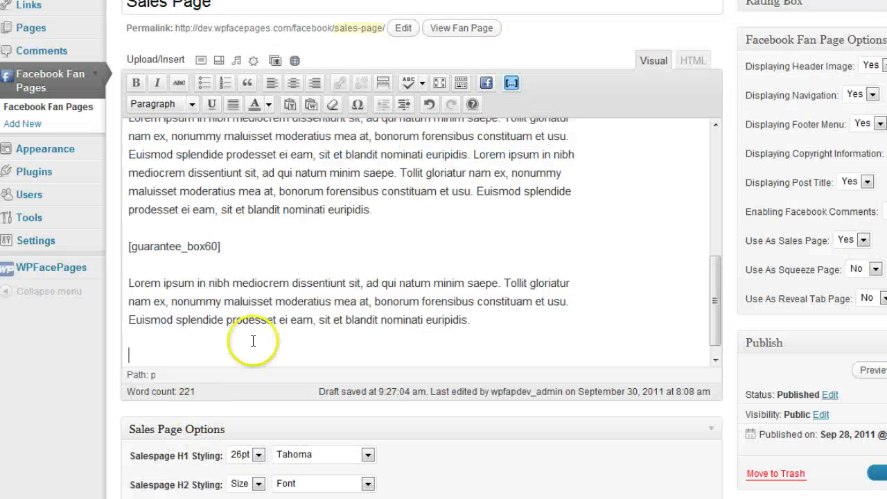
left_click(512, 83)
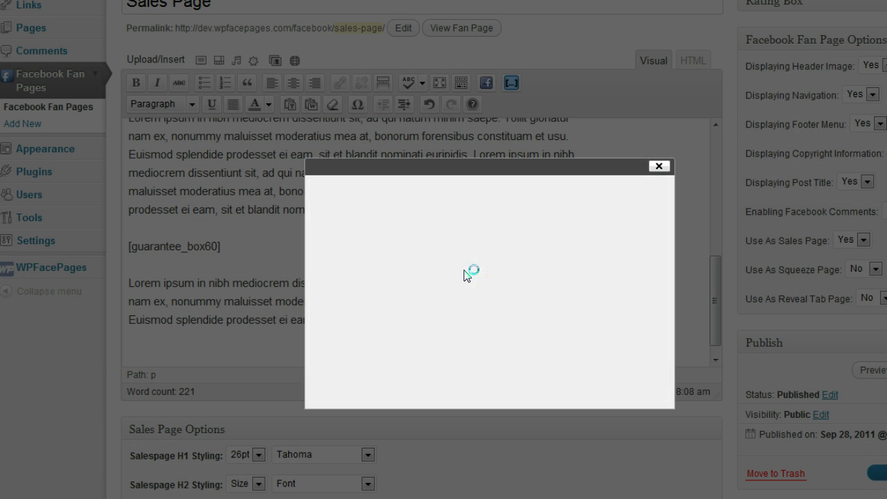
left_click(487, 234)
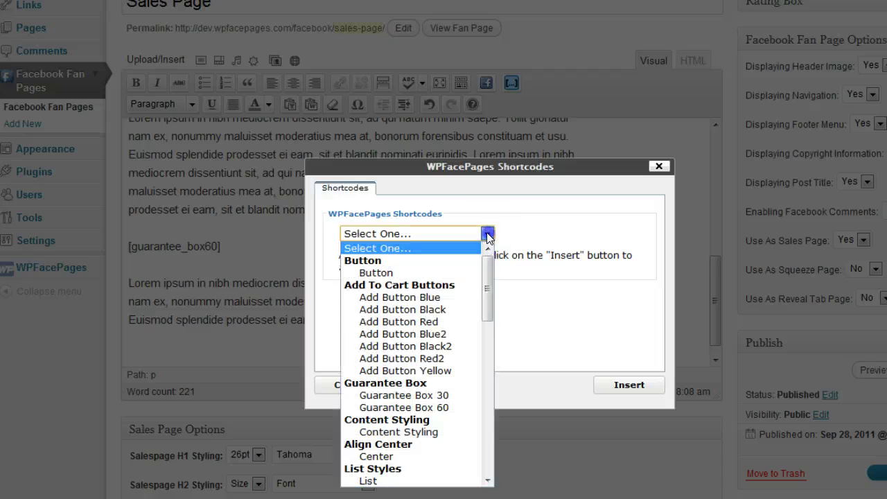
left_click_drag(492, 263, 434, 290)
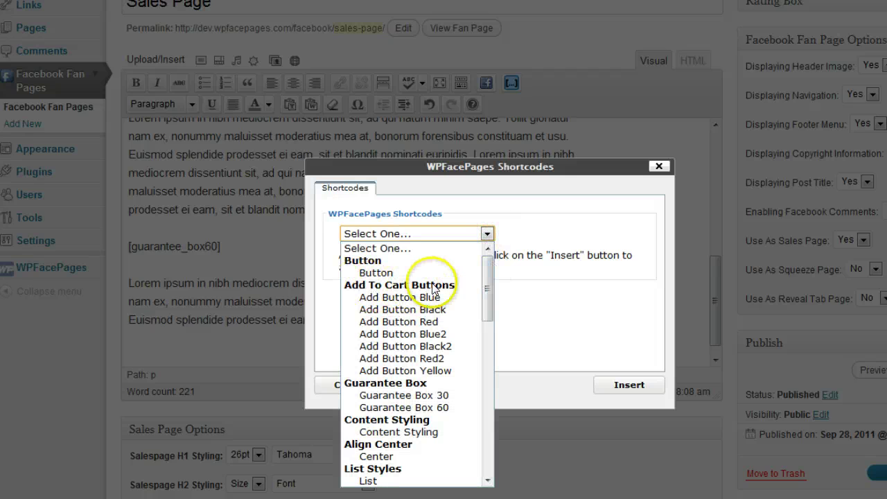
left_click(431, 373)
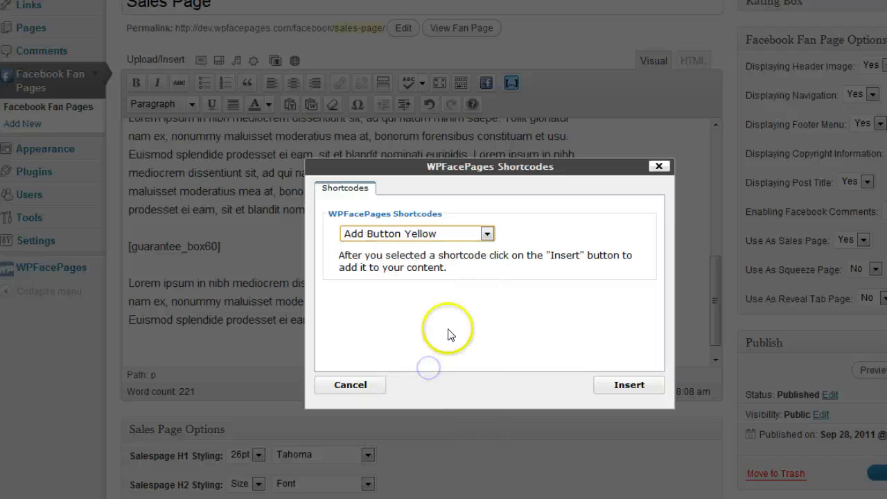
left_click(619, 386)
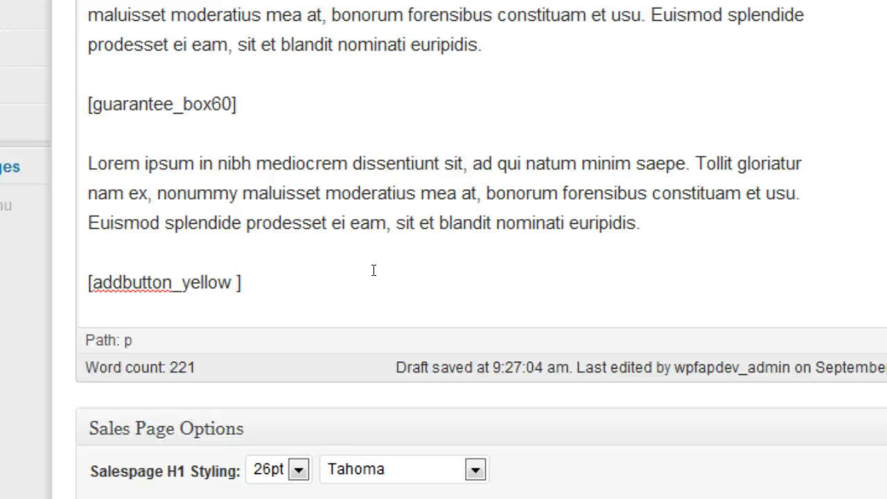
type("link=\"")
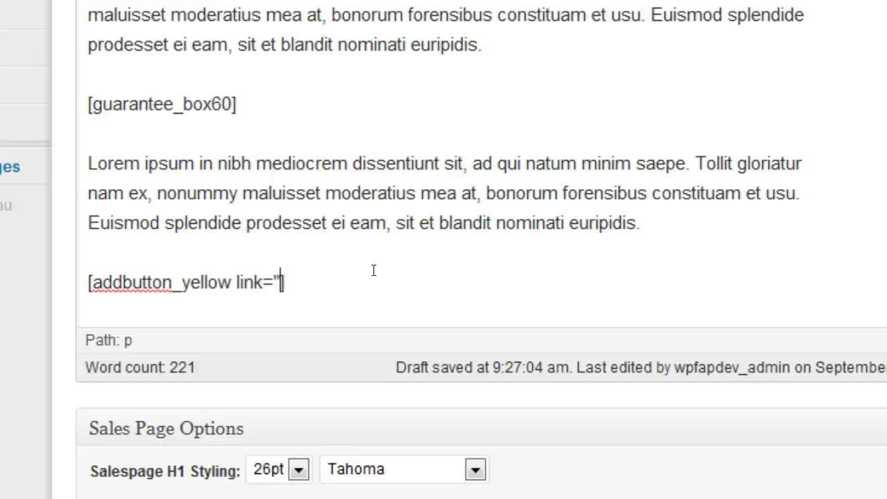
type("http:")
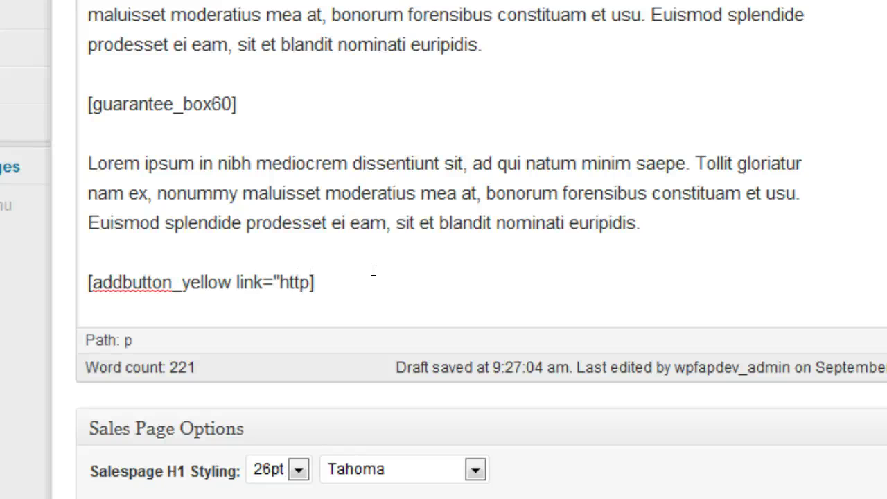
type("//www.")
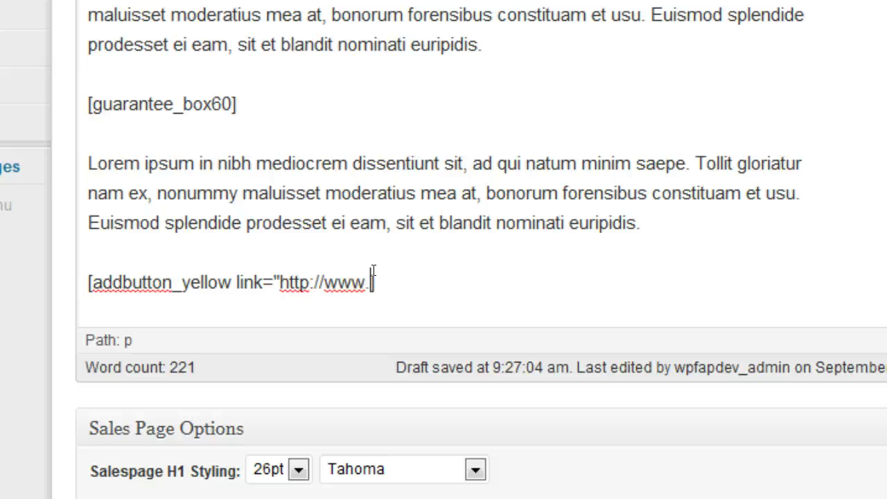
type("wpfacepage")
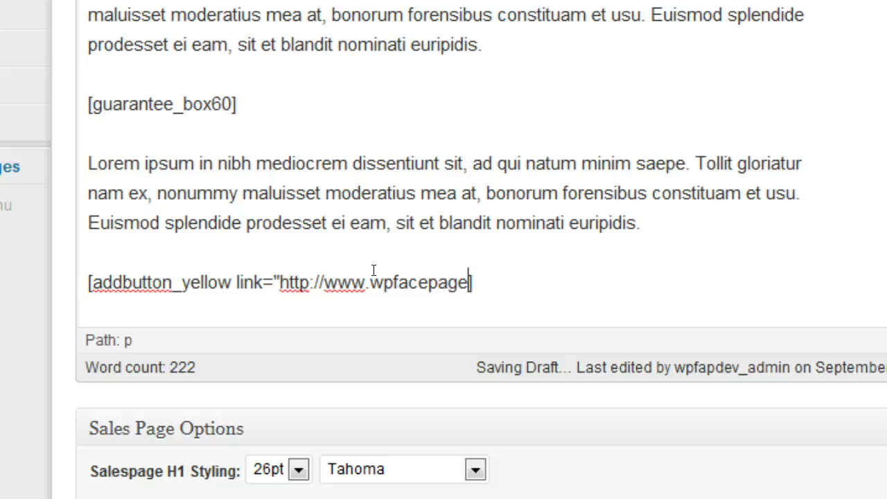
type("s.com")
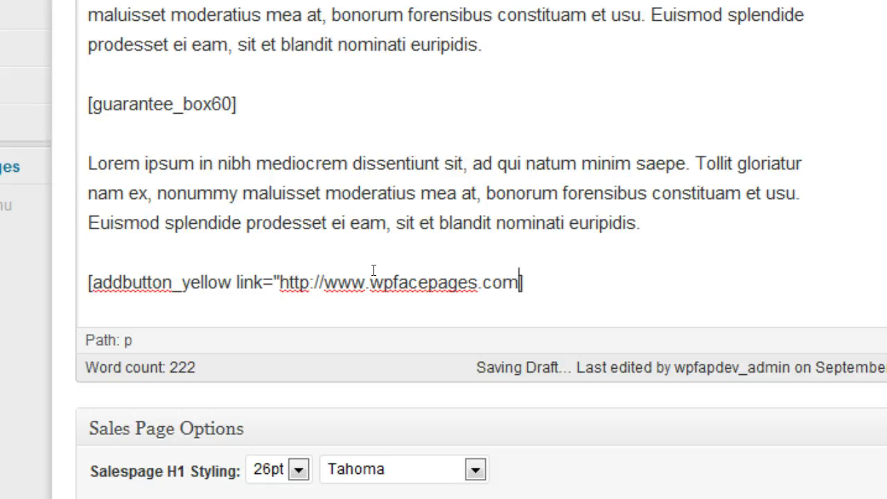
type("\"")
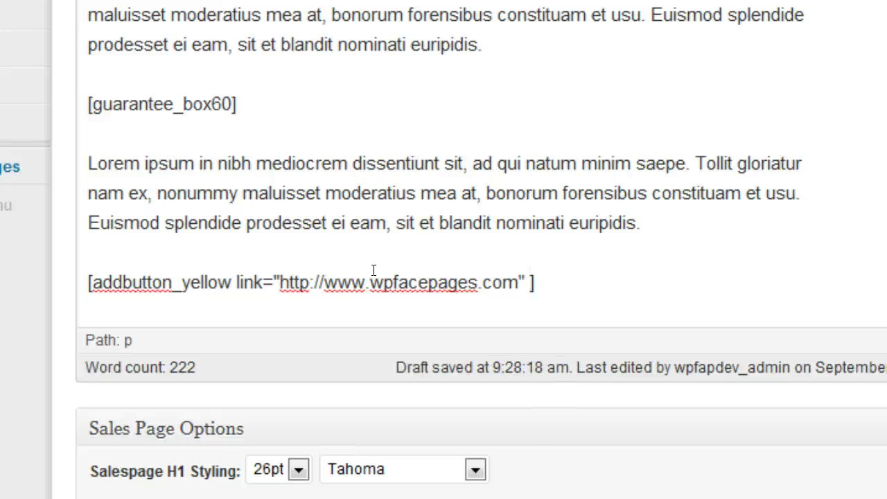
type("targe")
type("t=")
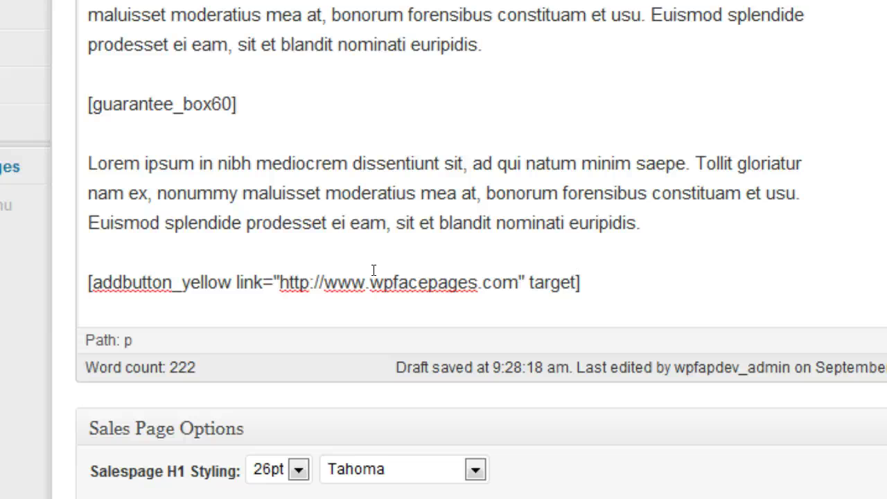
type("\"_blank\"")
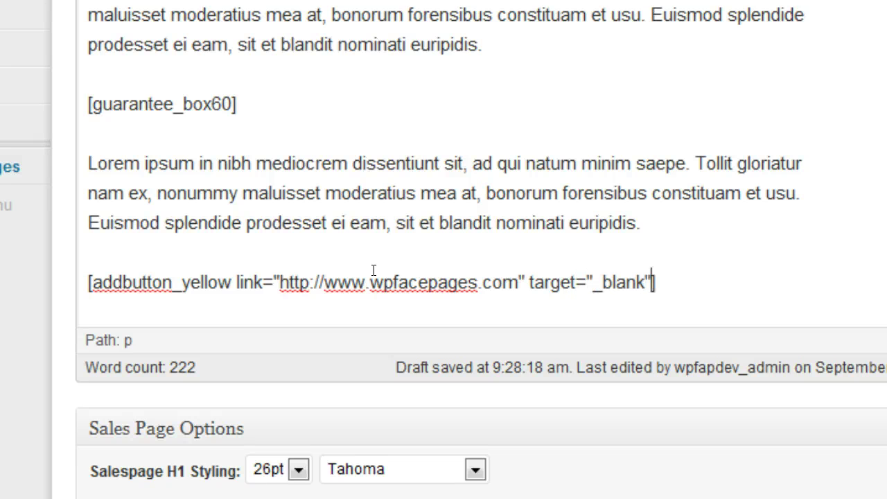
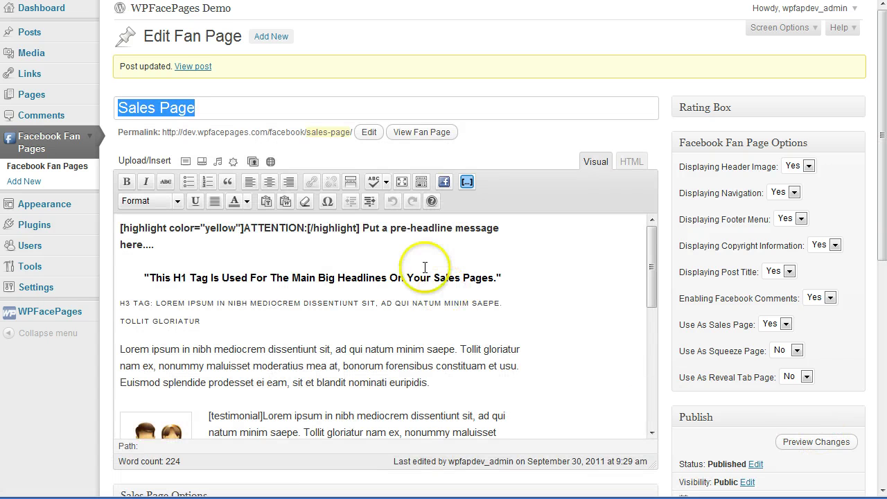
- Switch to the WPFacePages Demo page on Facebook, reload its WPFacePages Demo section and open the Sales Page
scroll(420, 329, "down", 2)
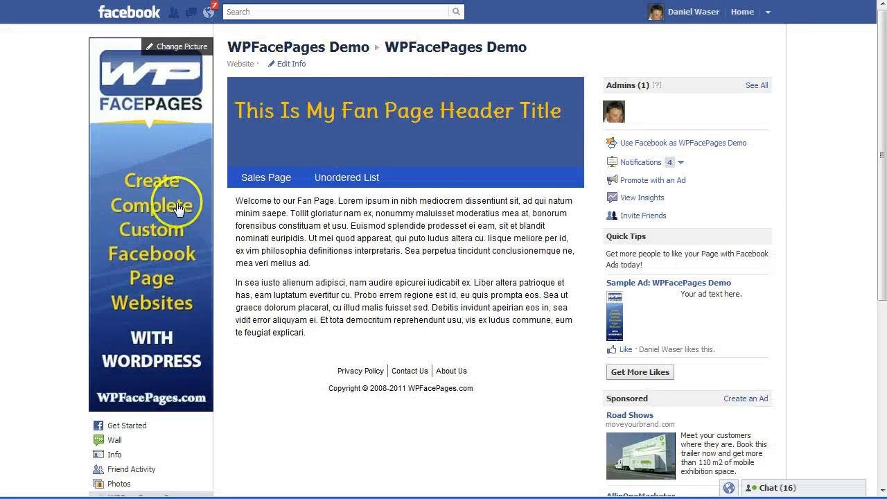
scroll(454, 237, "down", 2)
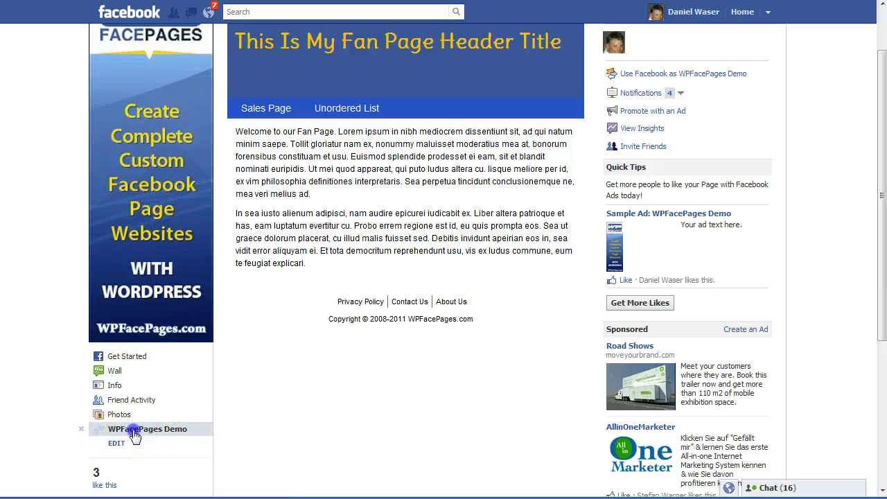
left_click(104, 428)
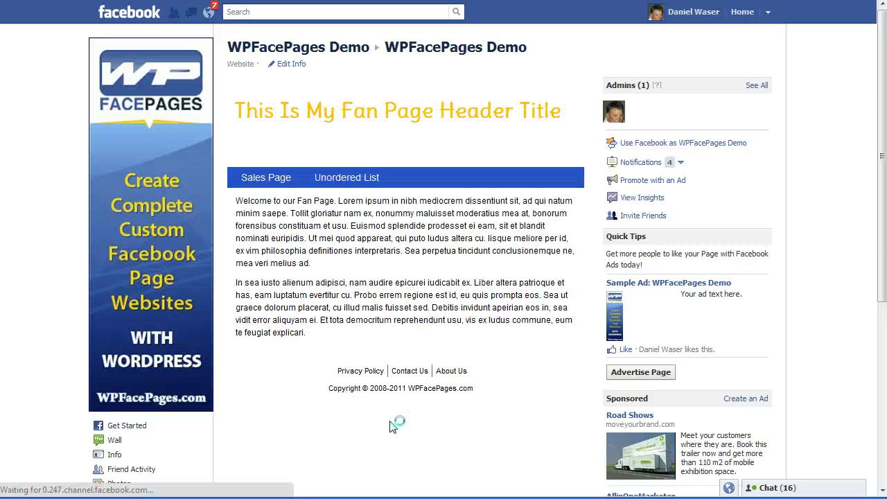
mouse_move(268, 186)
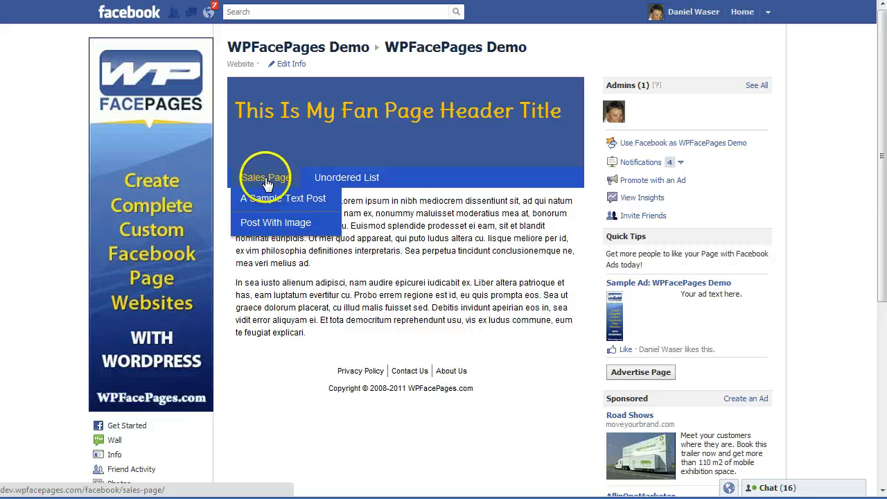
left_click(267, 181)
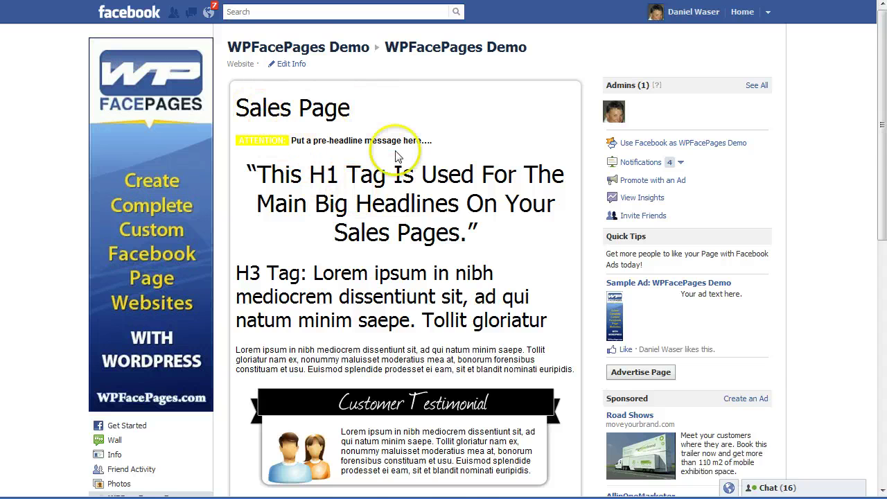
- Review the Sales Page on Facebook from its headlines down to the footer and test the Add To Cart button
scroll(424, 192, "down", 1)
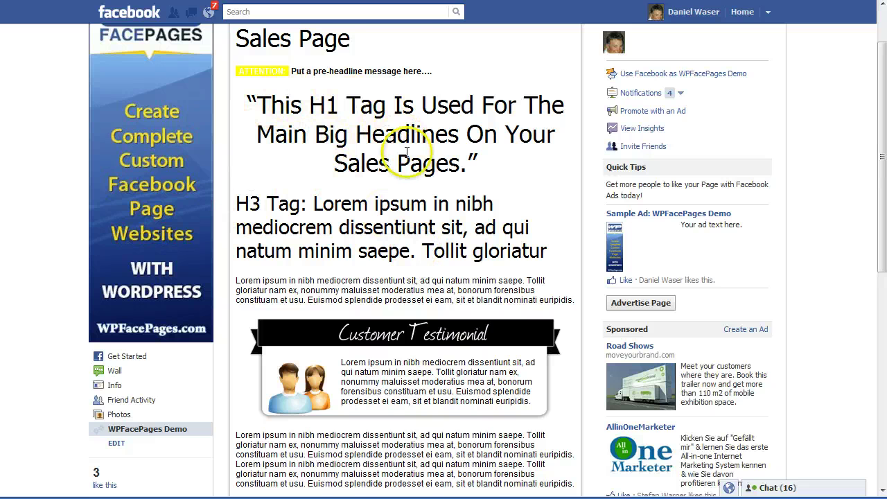
scroll(343, 242, "down", 3)
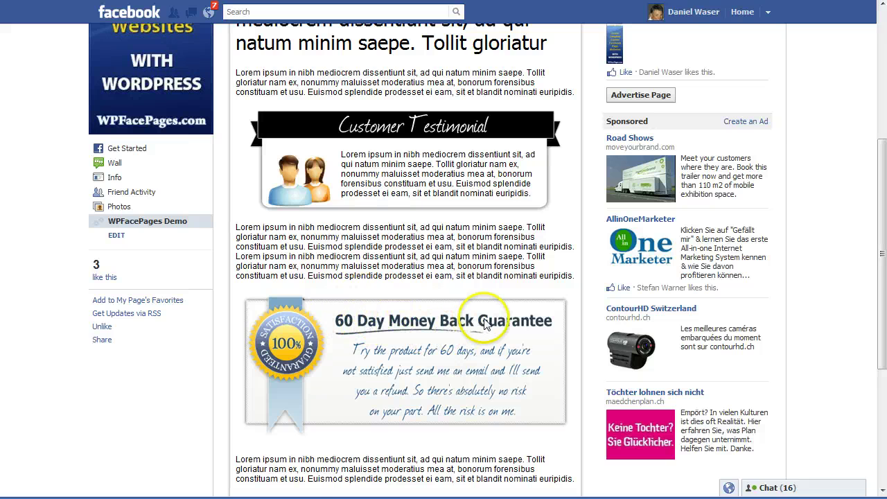
scroll(451, 376, "down", 3)
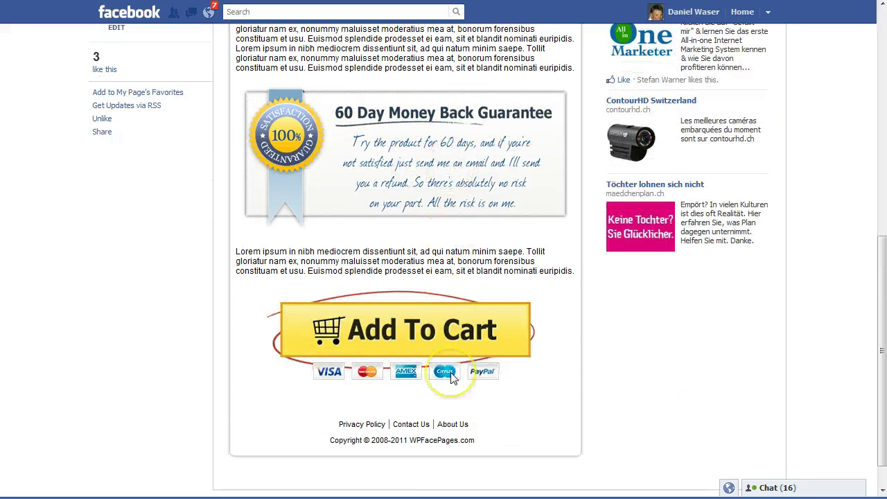
left_click(403, 332)
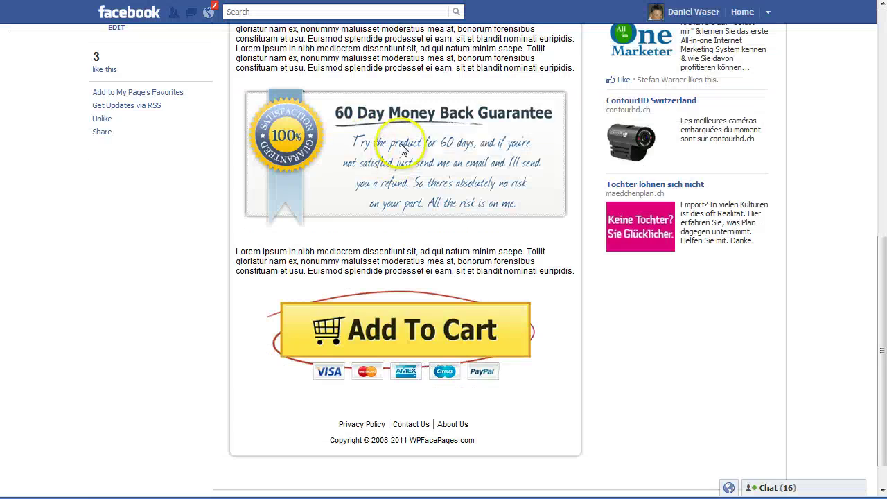
scroll(401, 147, "up", 15)
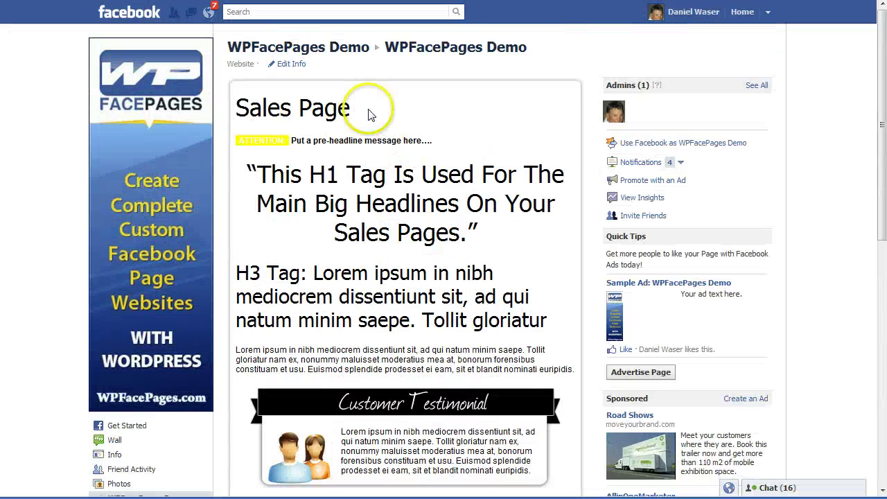
- Check the Sales Page title on Facebook and set Displaying Post Title to No in the WordPress fan page options
left_click_drag(368, 113, 261, 102)
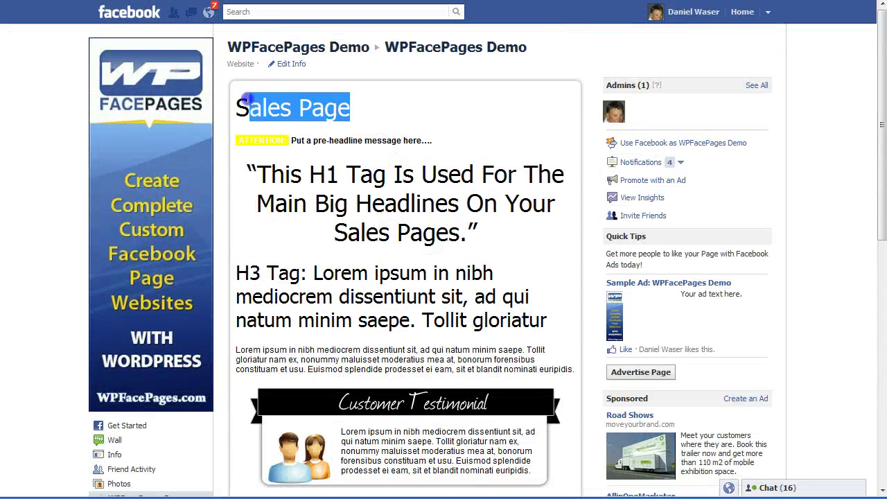
left_click(246, 97)
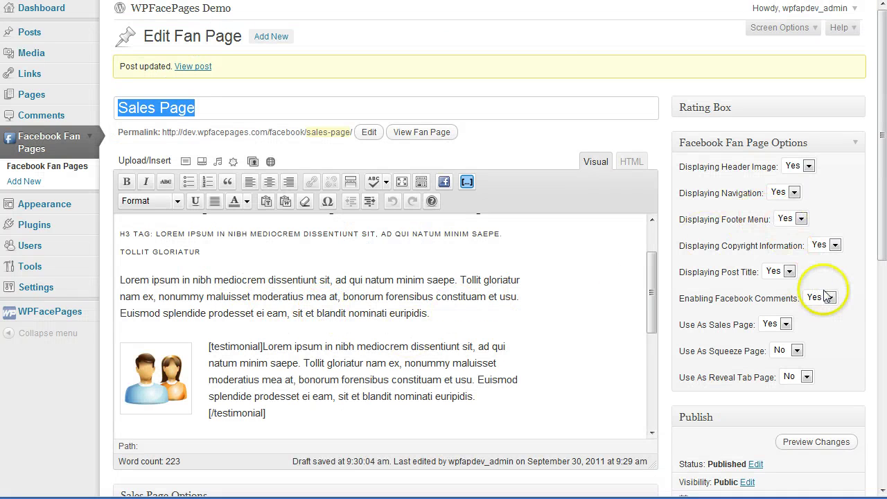
left_click(789, 271)
left_click(778, 297)
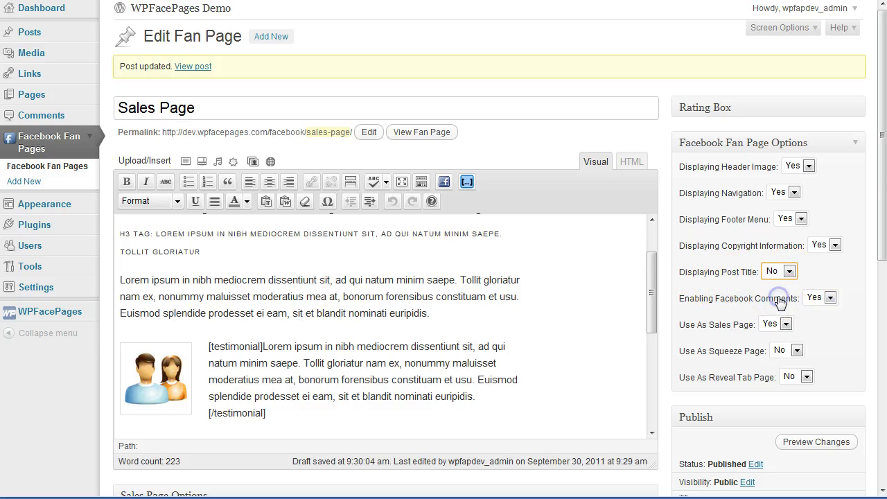
- Colour the centred H1 headline "This H1 Tag Is Used For The Main Big Headlines On Your Sales Pages." red
scroll(388, 333, "up", 2)
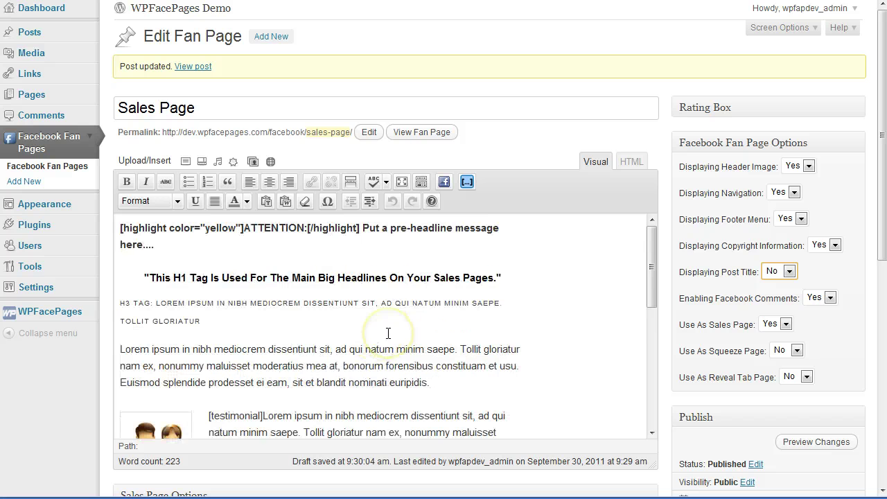
left_click_drag(496, 277, 144, 277)
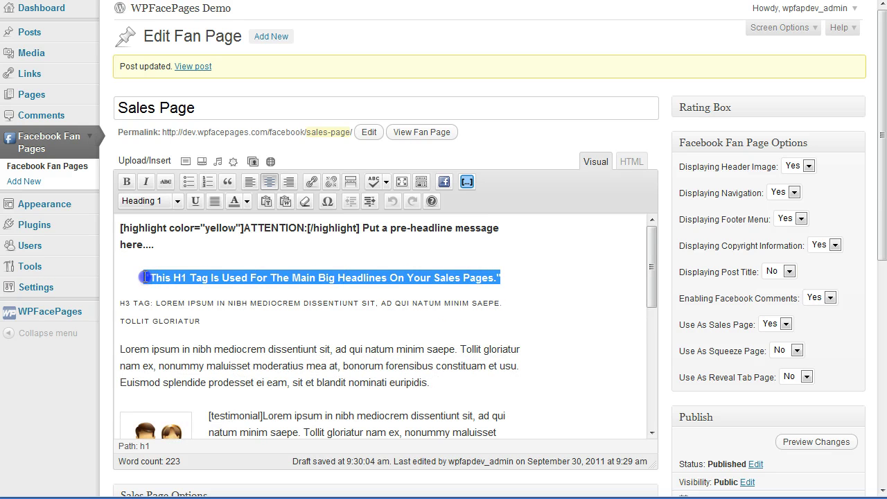
left_click(247, 202)
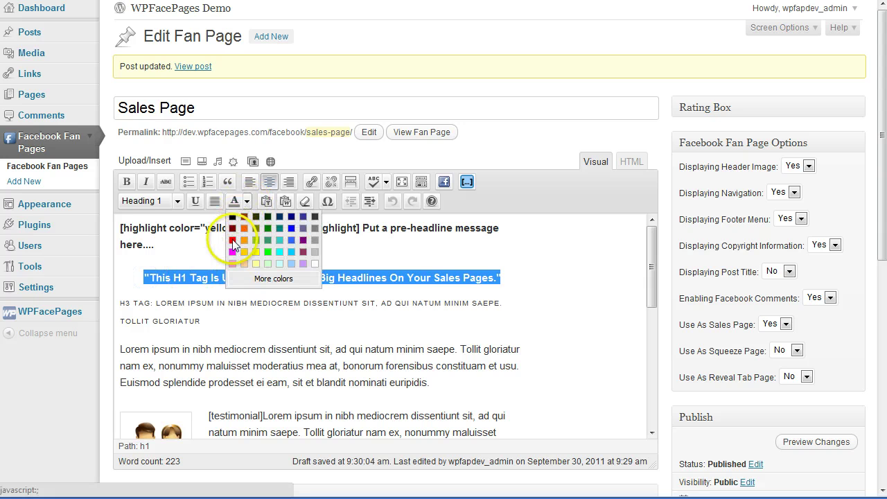
left_click(233, 240)
left_click(294, 278)
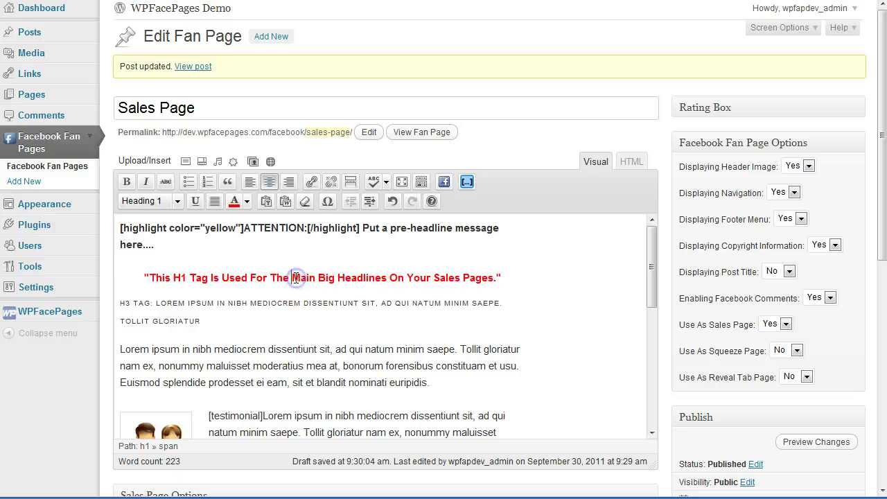
- Colour the H3 headline "H3 Tag: Lorem ipsum in nibh mediocrem dissentiunt sit..." blue
scroll(296, 279, "down", 2)
left_click_drag(222, 250, 113, 240)
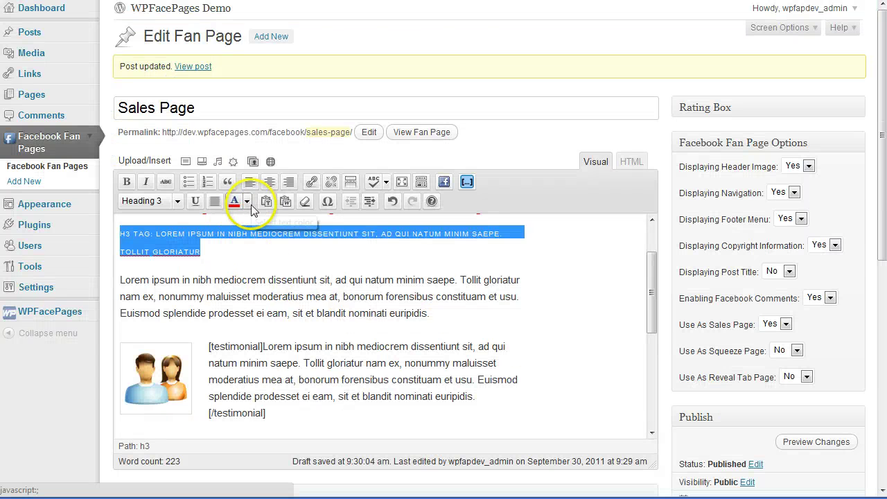
left_click(223, 254)
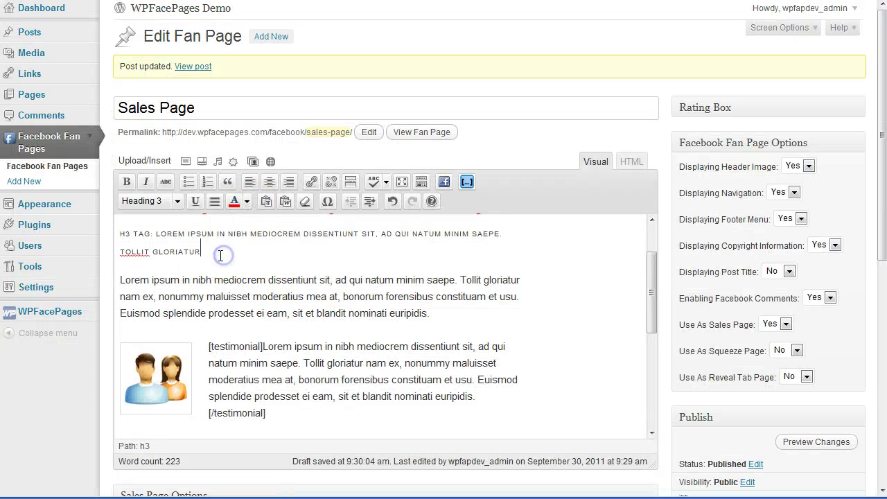
left_click_drag(201, 252, 119, 236)
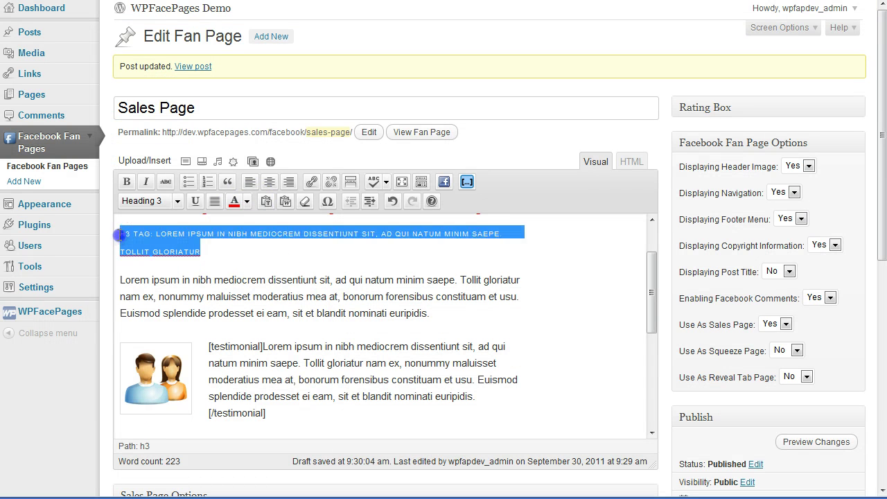
left_click(247, 201)
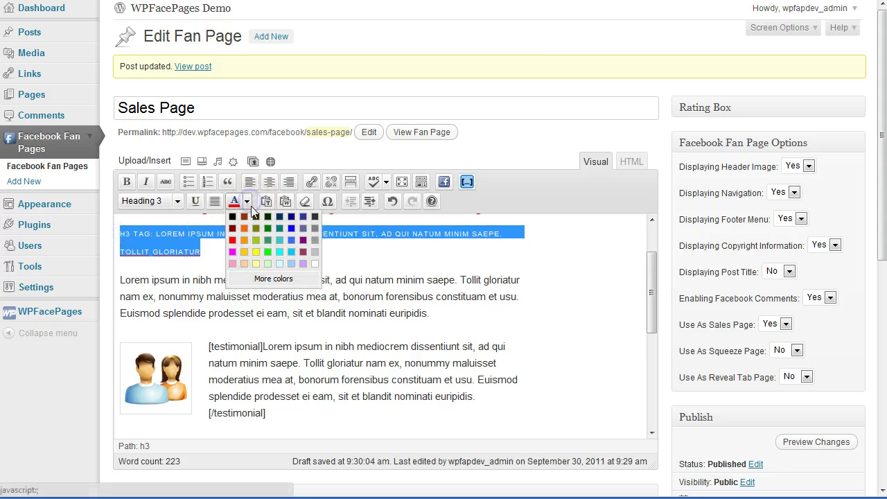
left_click(292, 229)
left_click(291, 296)
scroll(348, 308, "up", 2)
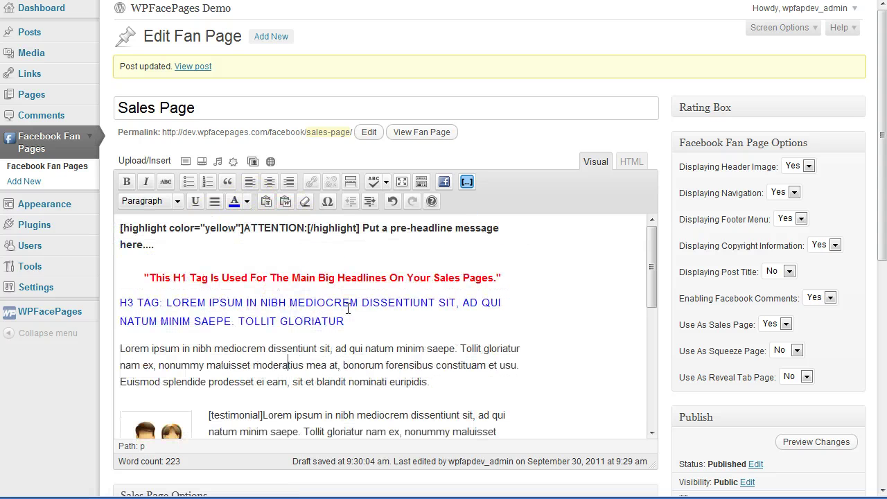
- Set the Salespage H3 Styling size to 18pt and the H1 size to 28pt, and update the fan page
scroll(348, 308, "down", 2)
scroll(657, 386, "down", 2)
scroll(658, 384, "down", 1)
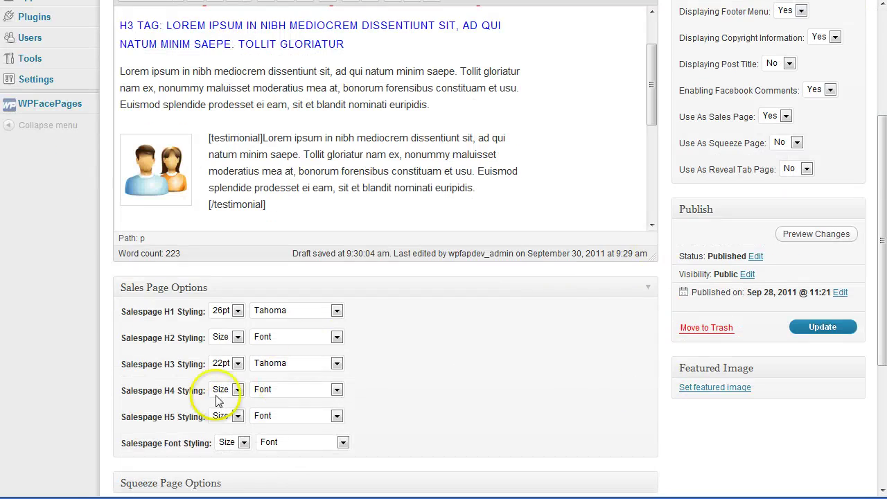
left_click(237, 367)
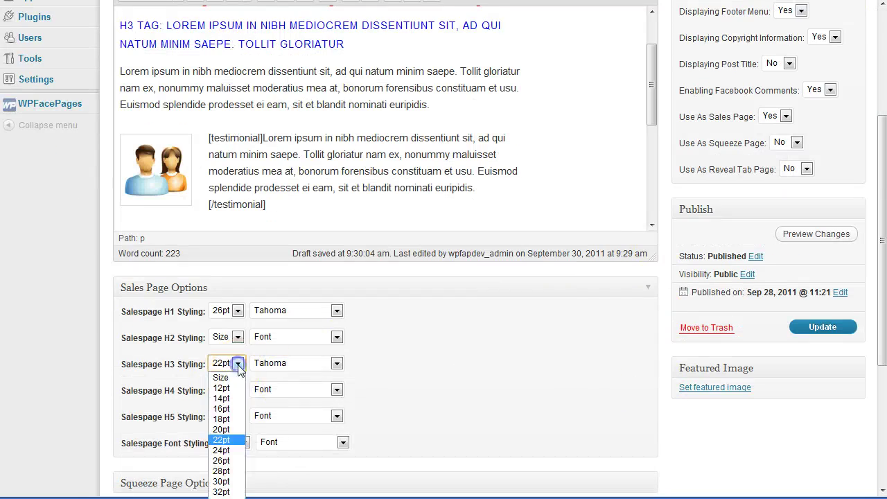
left_click(223, 419)
left_click(238, 313)
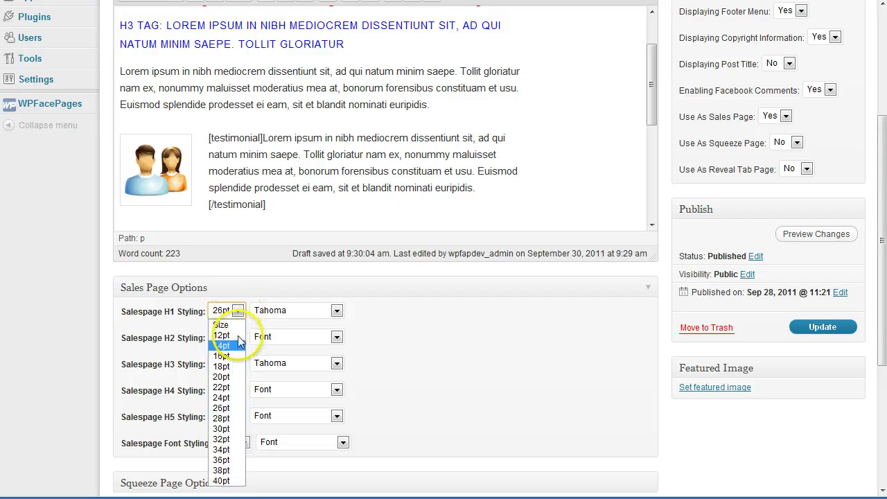
left_click(229, 419)
left_click(816, 331)
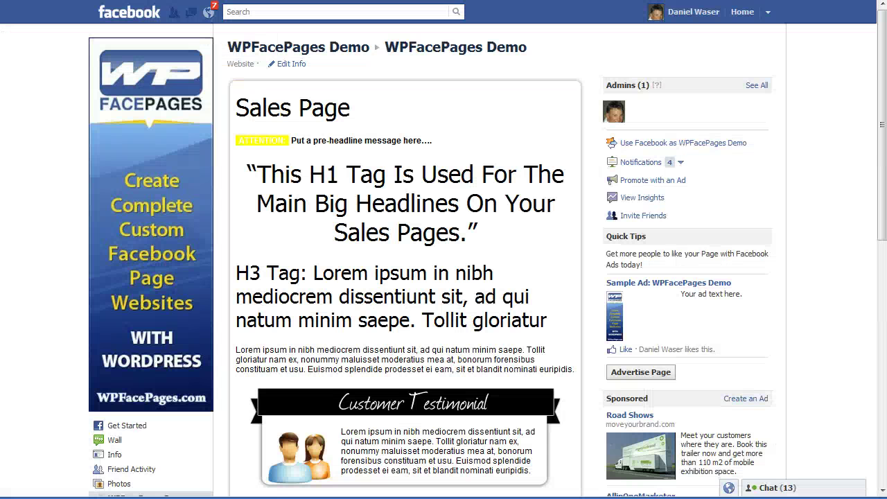
- Switch to Facebook, reload the WPFacePages Demo section and open the Sales Page
left_click(195, 357)
scroll(196, 358, "down", 2)
left_click(173, 360)
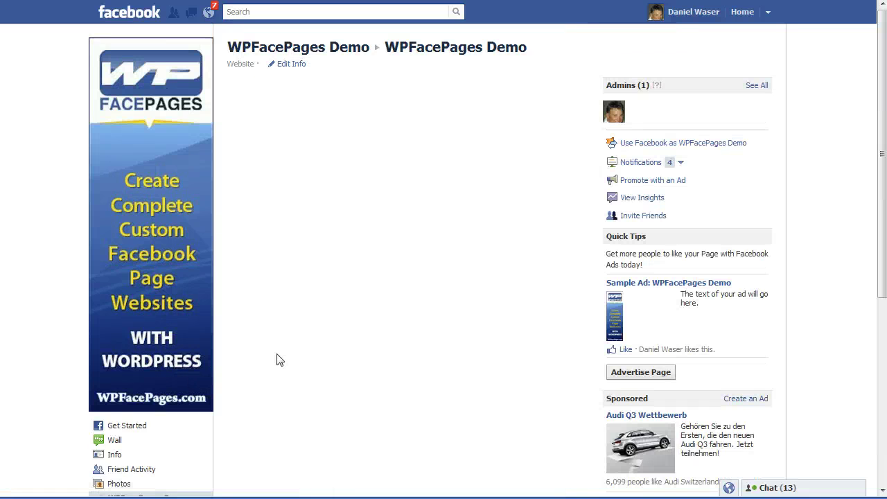
left_click(268, 258)
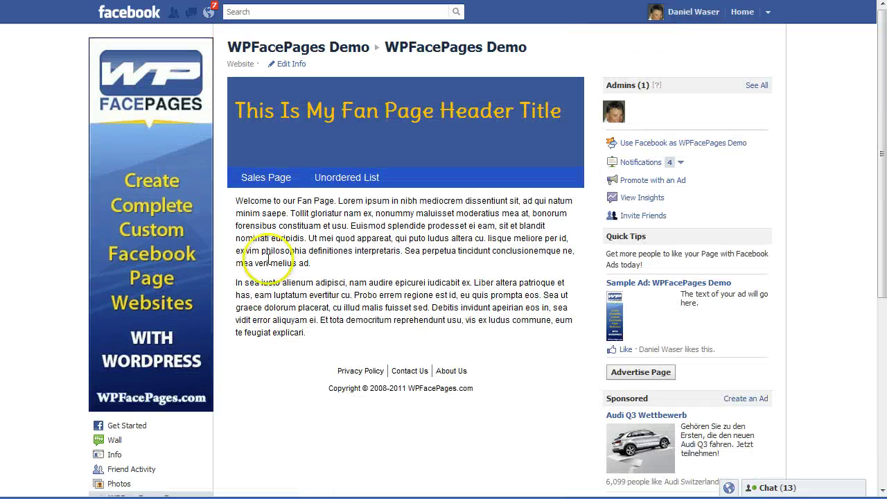
left_click(265, 177)
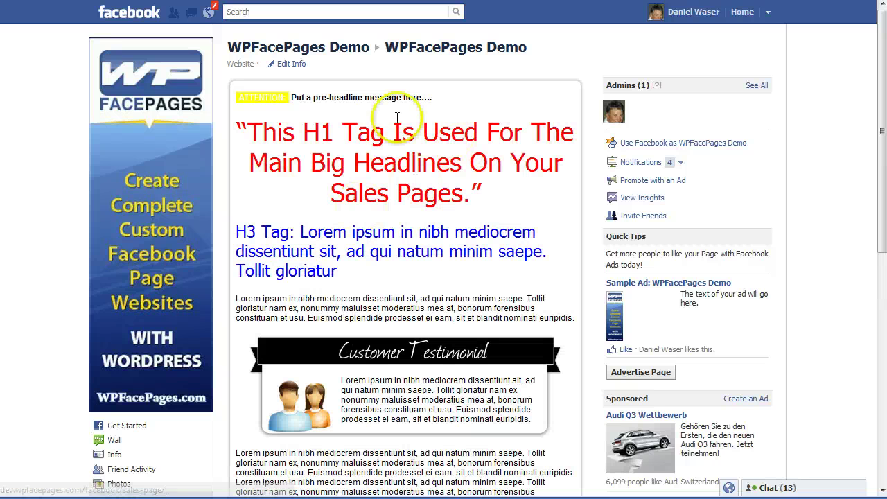
- Review the restyled headlines, the testimonial and the highlighted ATTENTION text on the Sales Page
scroll(428, 240, "down", 1)
scroll(429, 241, "down", 5)
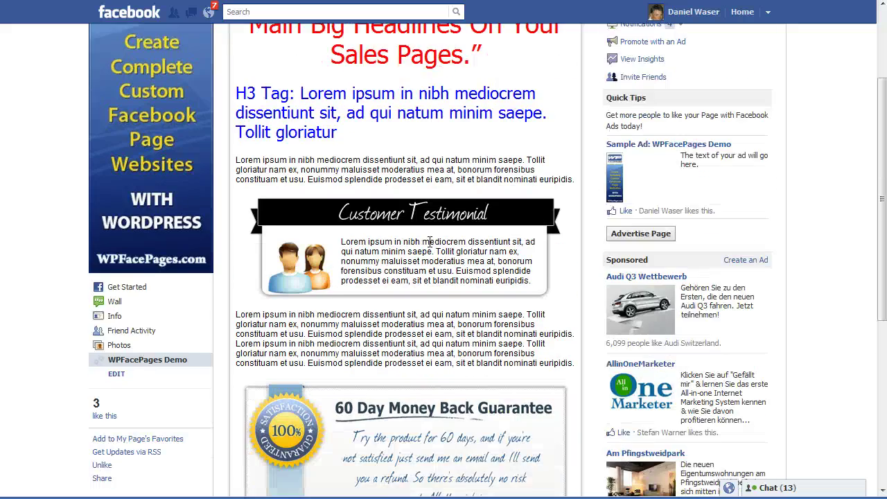
scroll(430, 242, "up", 6)
left_click(276, 97)
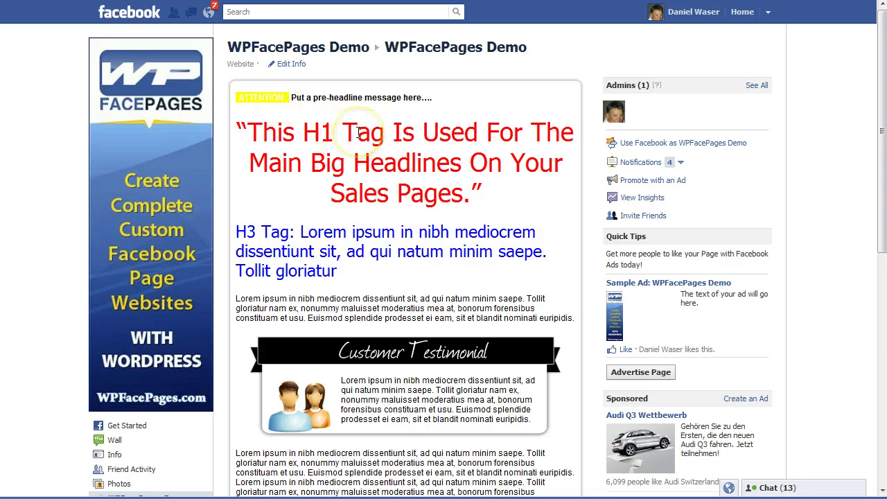
left_click(265, 96)
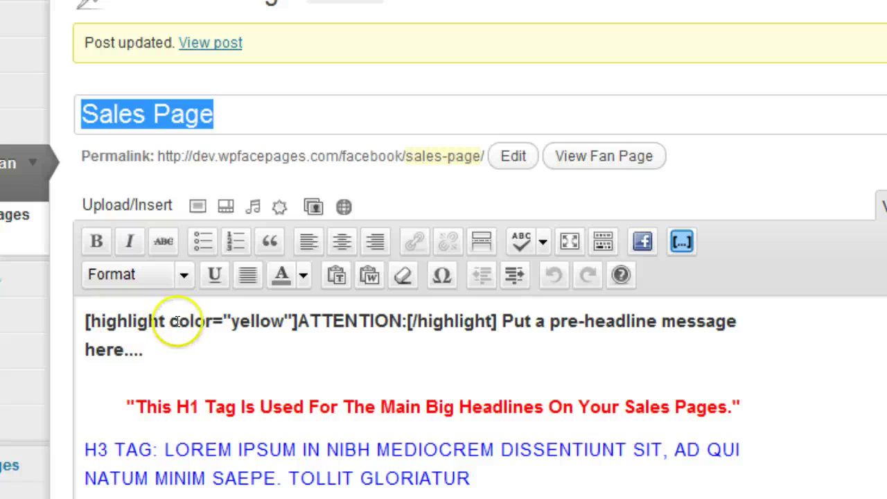
- In the WordPress editor, add textcolor="black" to the highlight shortcode before ATTENTION: and update the fan page
left_click(293, 320)
type("text")
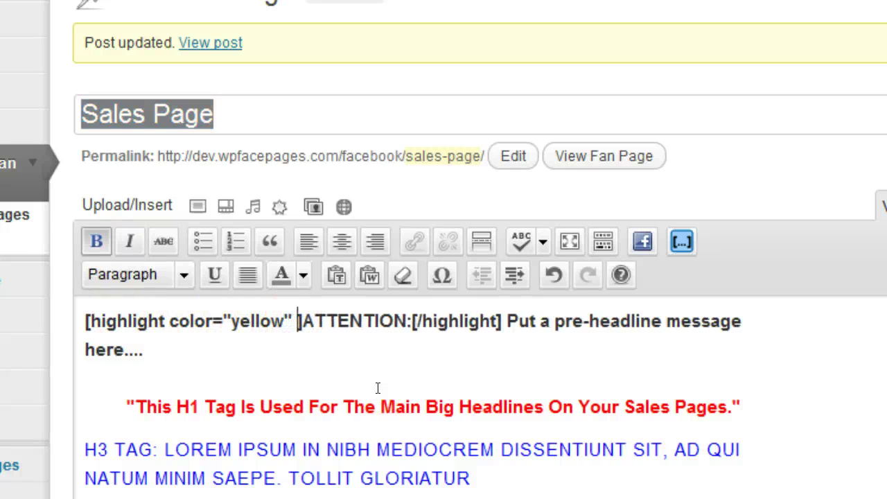
type("color")
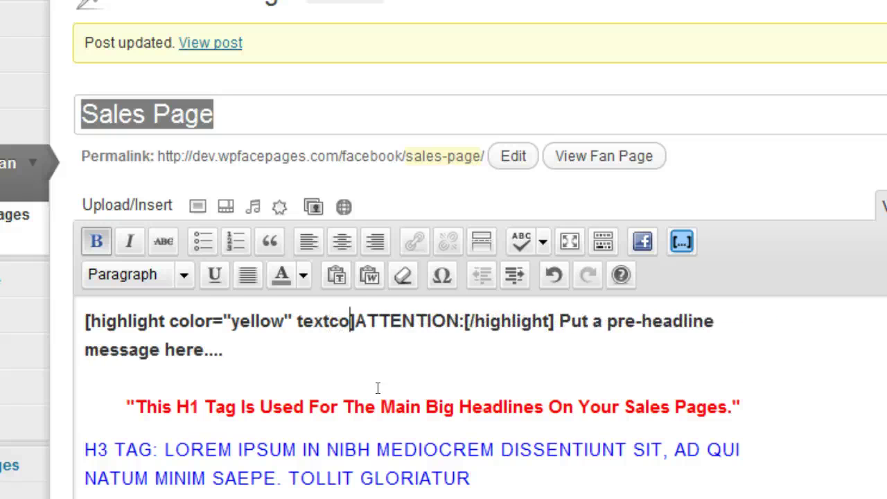
type("=\"blac")
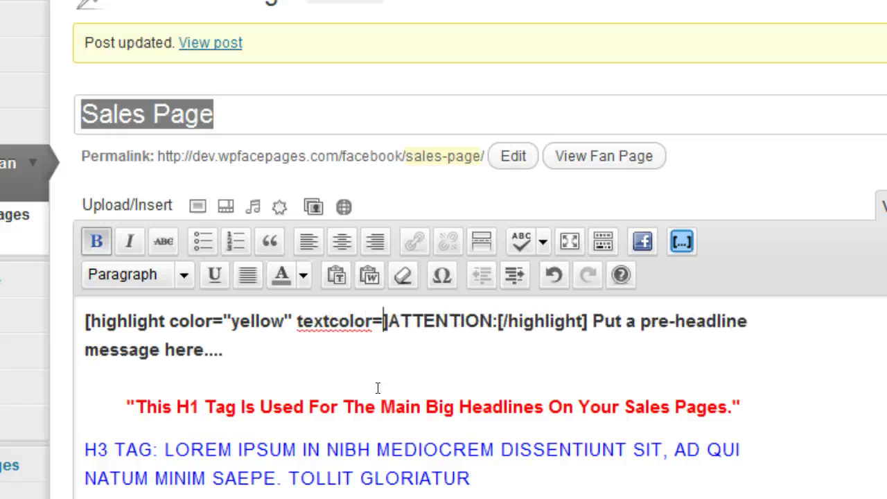
type("k\"")
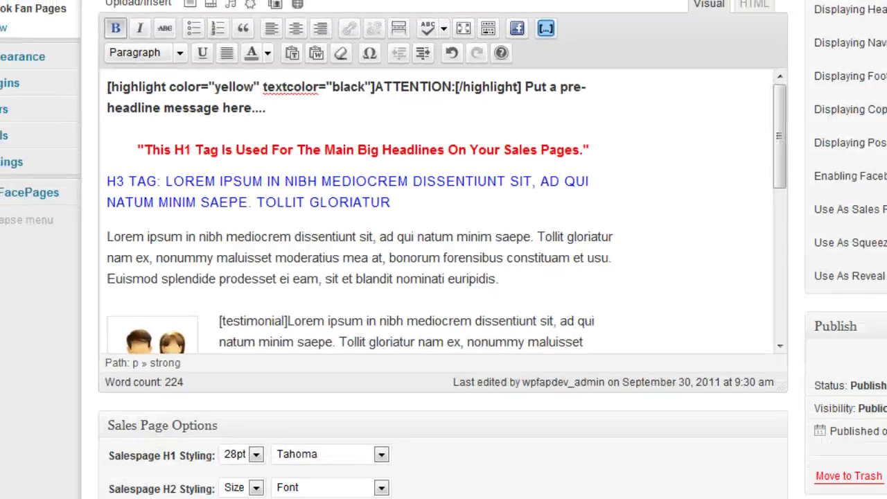
left_click(821, 396)
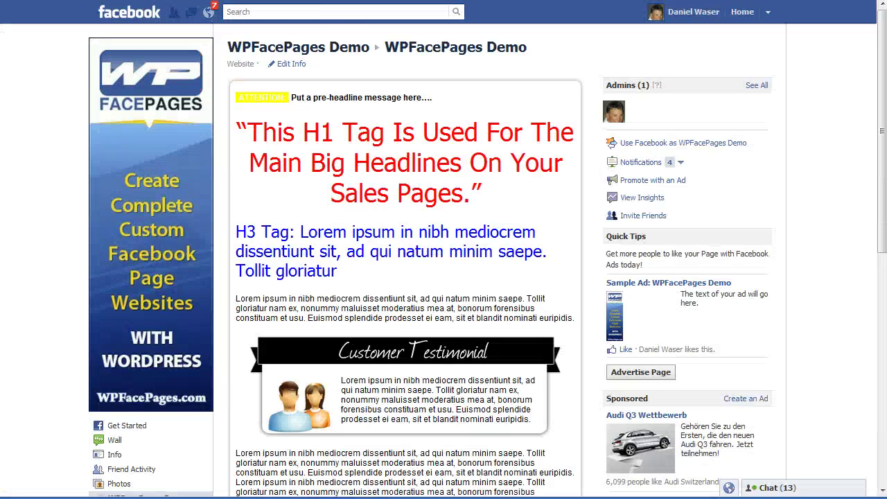
- Reload the WPFacePages Demo section on Facebook, reopen the Sales Page and check the highlighted ATTENTION text
scroll(208, 352, "down", 1)
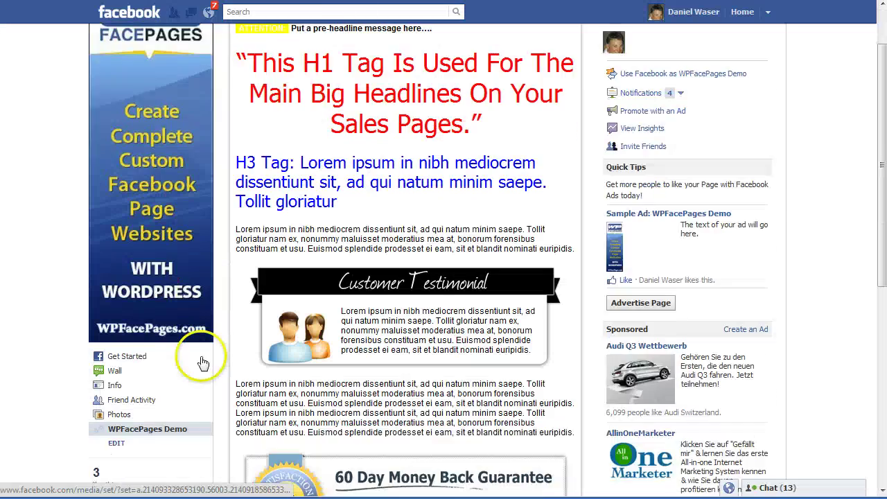
left_click(154, 433)
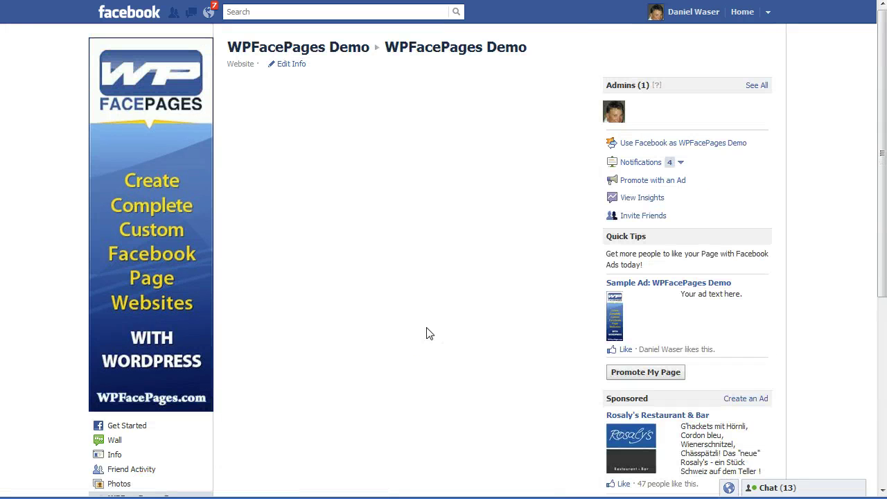
left_click(261, 181)
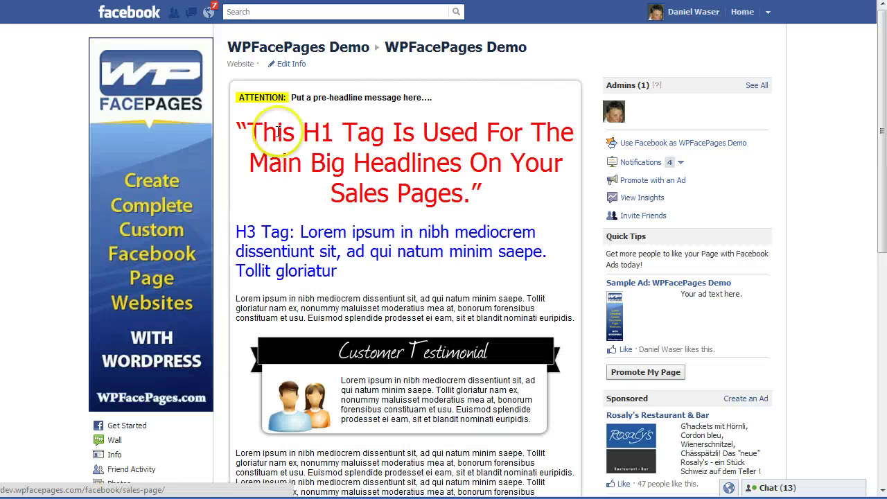
left_click_drag(290, 101, 255, 97)
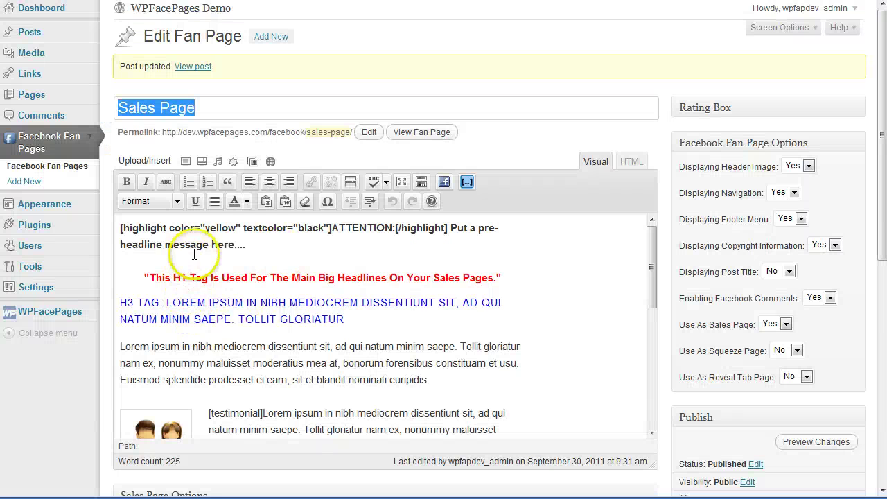
- In the WordPress editor, change the highlight shortcode's textcolor to red and update the fan page
left_click_drag(324, 228, 314, 229)
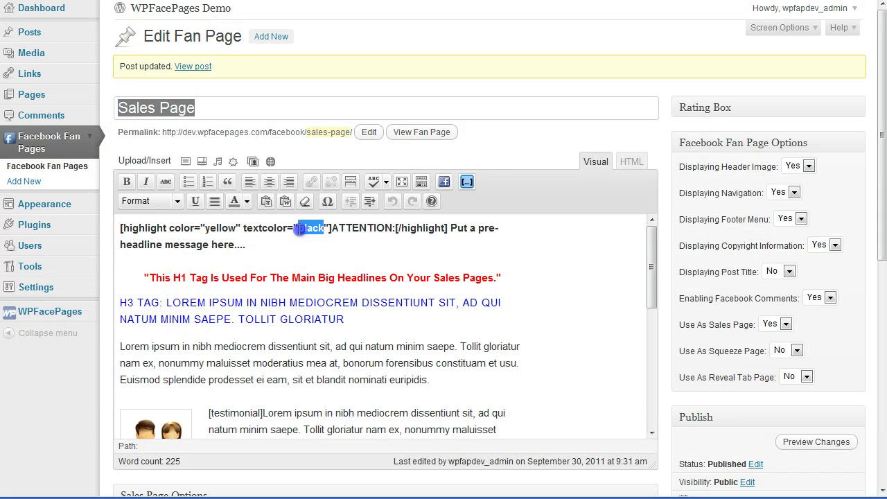
key("BackSpace")
type("redr")
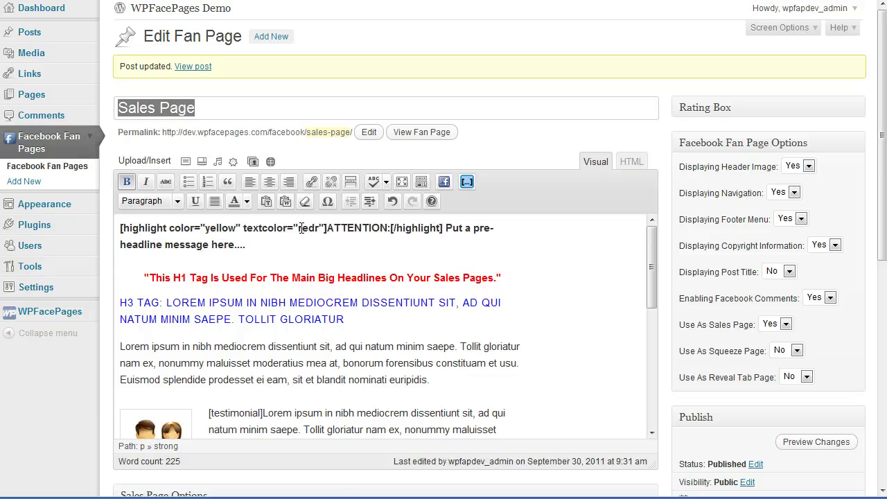
key("BackSpace")
scroll(783, 435, "down", 1)
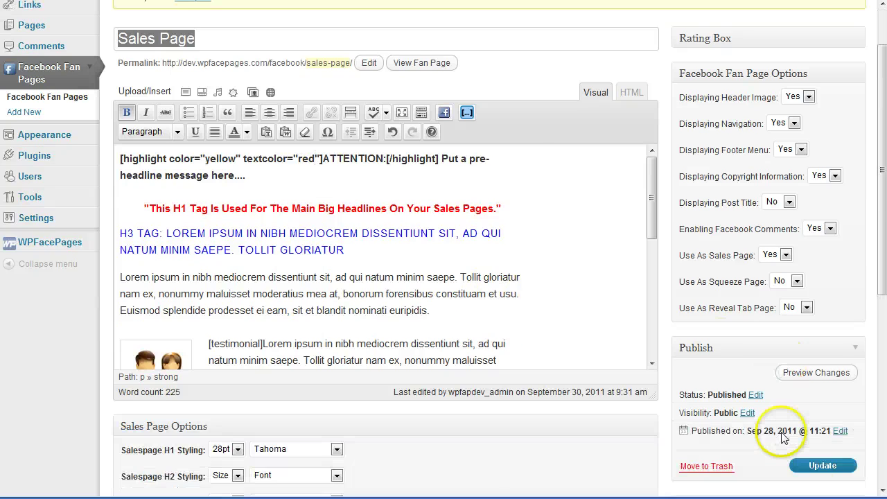
scroll(782, 435, "down", 1)
left_click(821, 396)
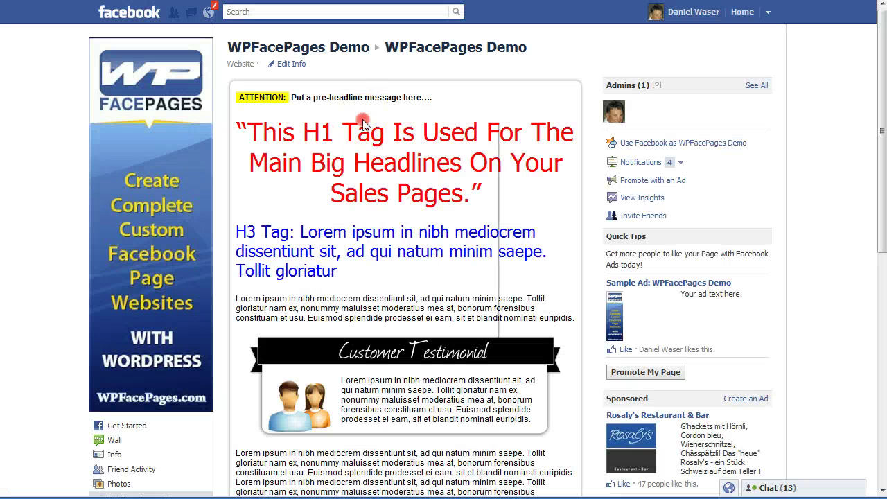
- Reload the demo section on Facebook and open the Sales Page to check the ATTENTION text's new colour
right_click(362, 119)
left_click(168, 398)
scroll(168, 408, "down", 3)
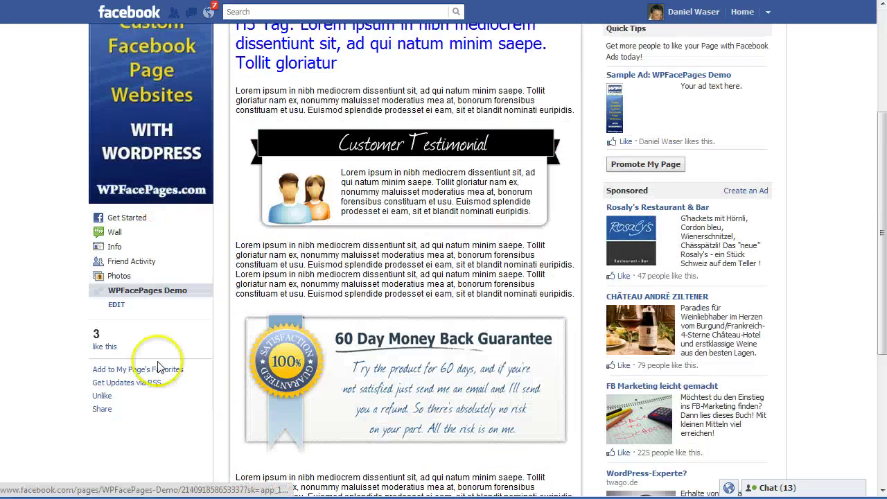
left_click(139, 290)
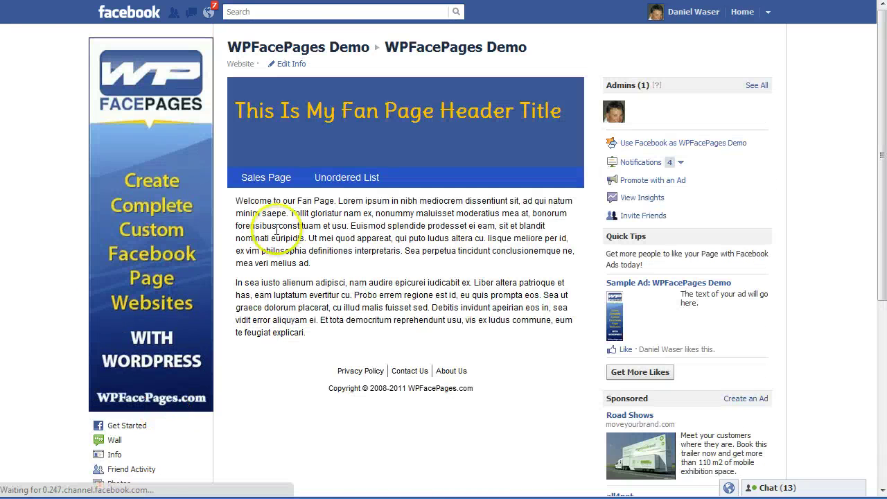
left_click(277, 174)
left_click(282, 177)
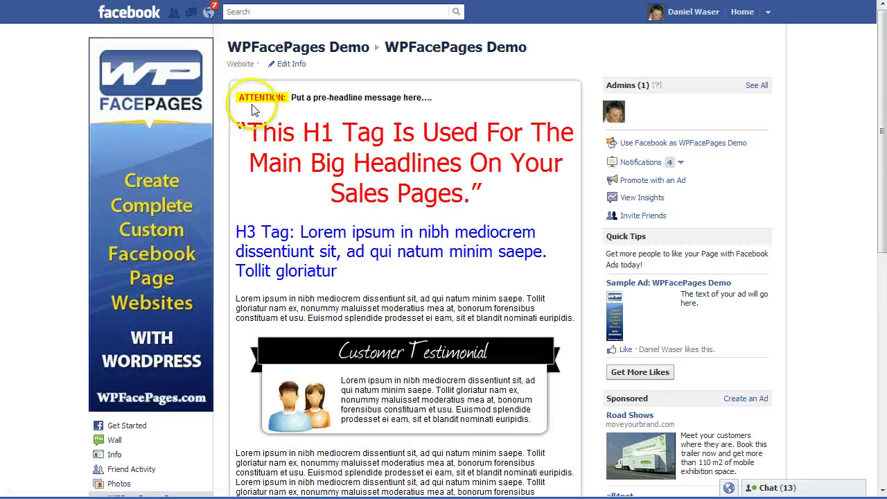
left_click_drag(241, 94, 281, 97)
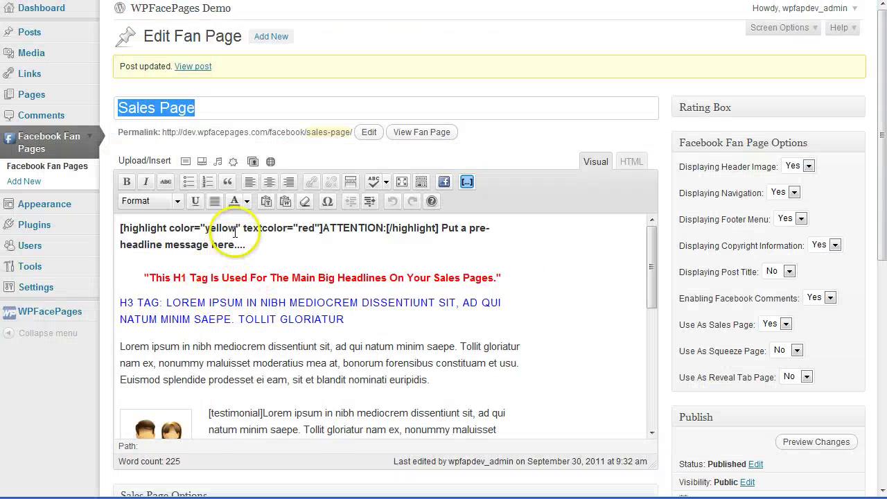
- In the WordPress editor, set the ATTENTION highlight shortcode's color to red and its textcolor to blue
left_click_drag(236, 228, 204, 229)
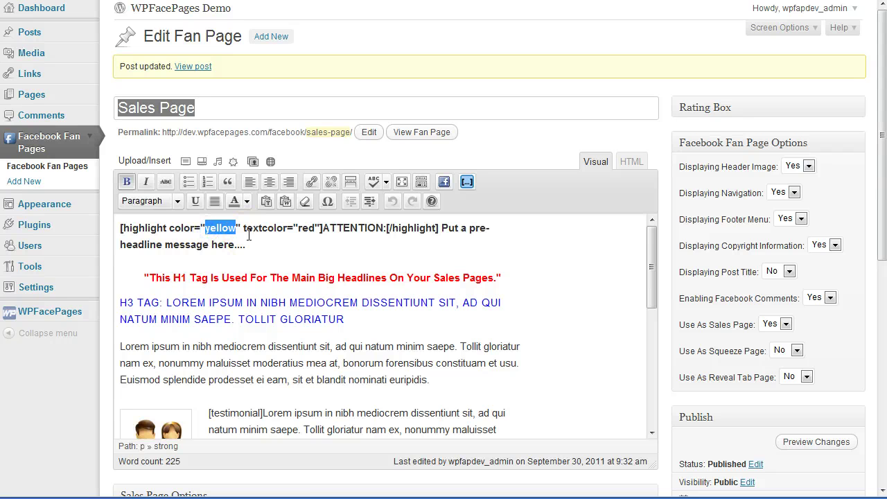
type("red")
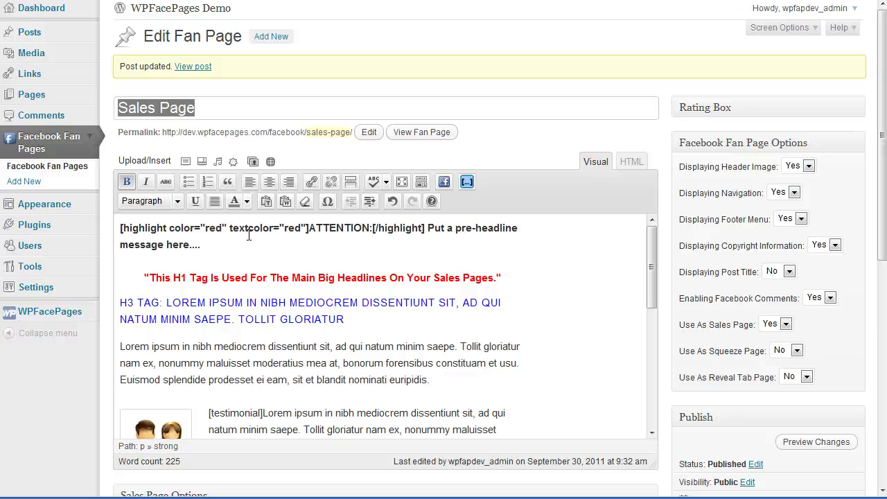
left_click_drag(302, 228, 284, 231)
type("blue")
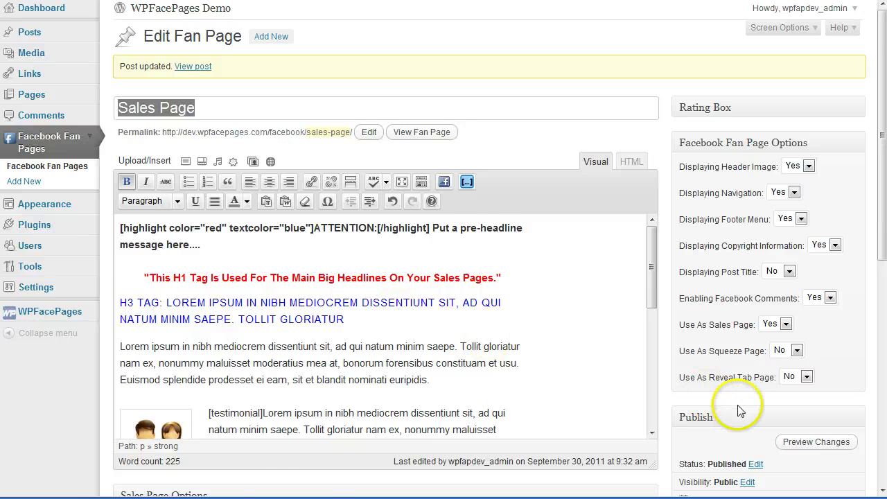
- Update the Sales Page fan page to save the highlight shortcode's new colours
scroll(740, 410, "down", 1)
left_click(821, 465)
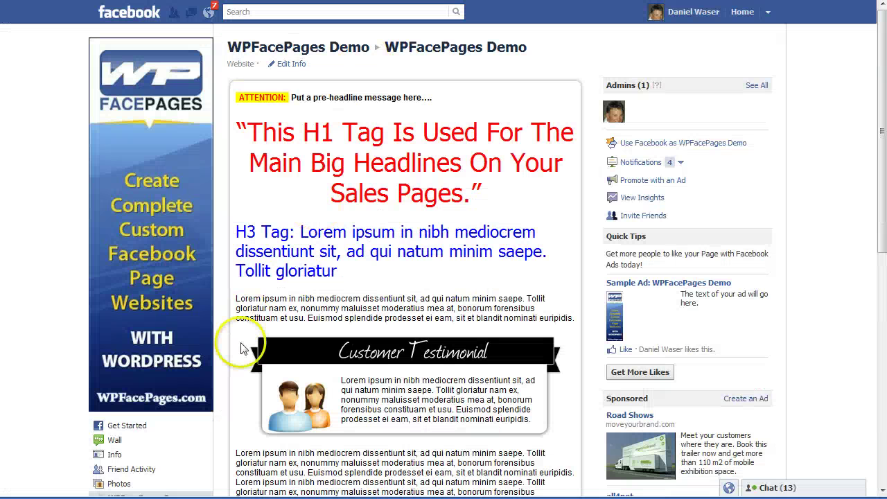
- Reload the WPFacePages Demo section on Facebook, open the Sales Page and check the ATTENTION text's background and text colours
scroll(166, 445, "down", 1)
left_click(149, 429)
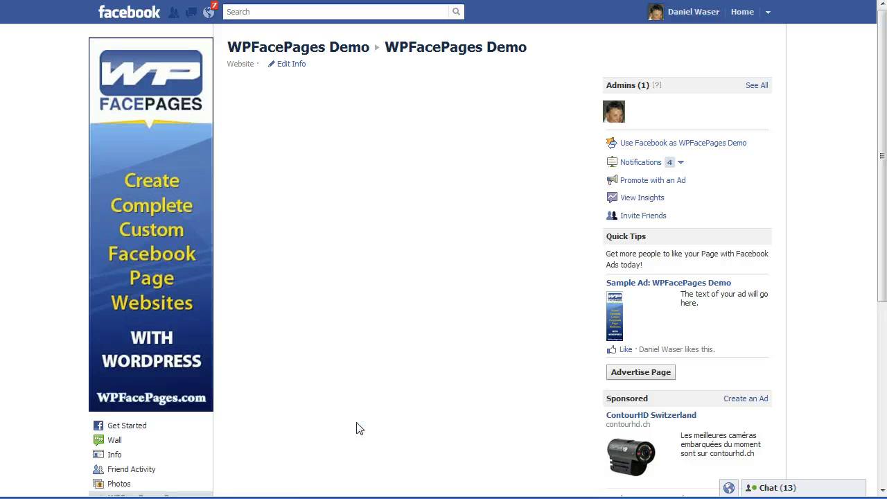
left_click(326, 280)
left_click(270, 178)
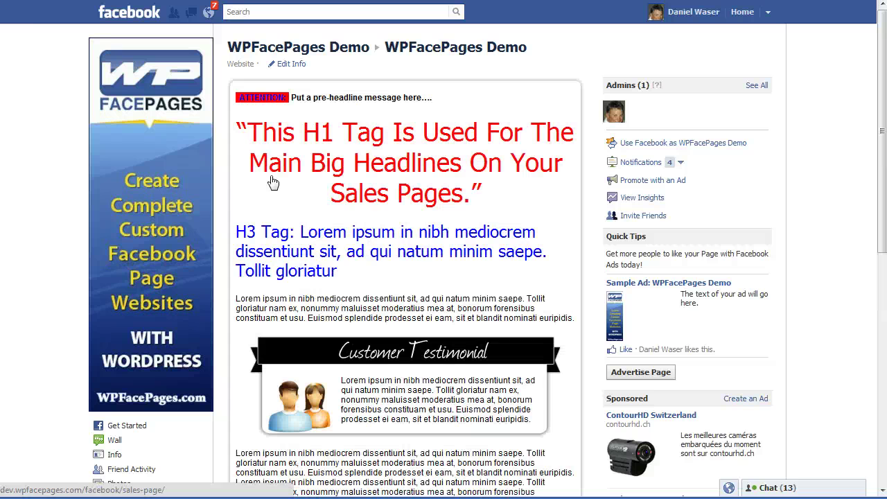
mouse_move(235, 96)
left_mouse_down()
mouse_move(281, 94)
mouse_move(245, 103)
left_mouse_up()
left_click(289, 96)
left_click(430, 204)
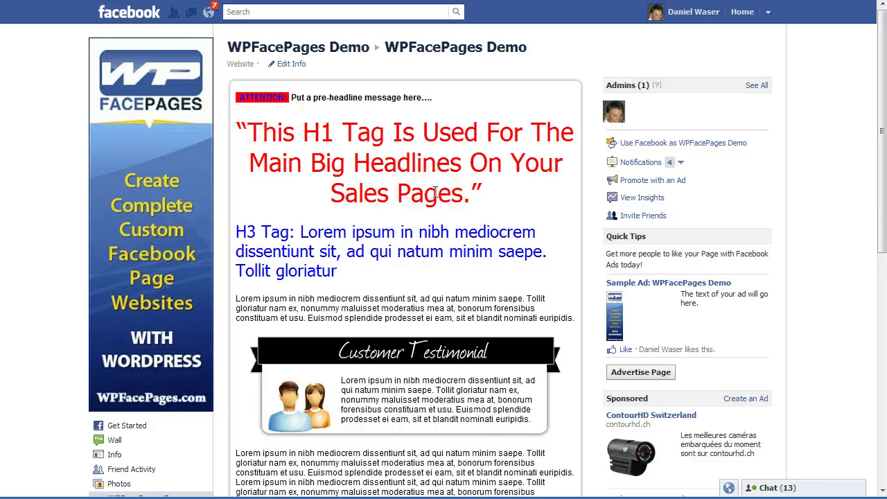
- Review the whole Sales Page on Facebook, from the headlines through the testimonial and guarantee boxes to the Add To Cart button and footer
scroll(436, 192, "down", 3)
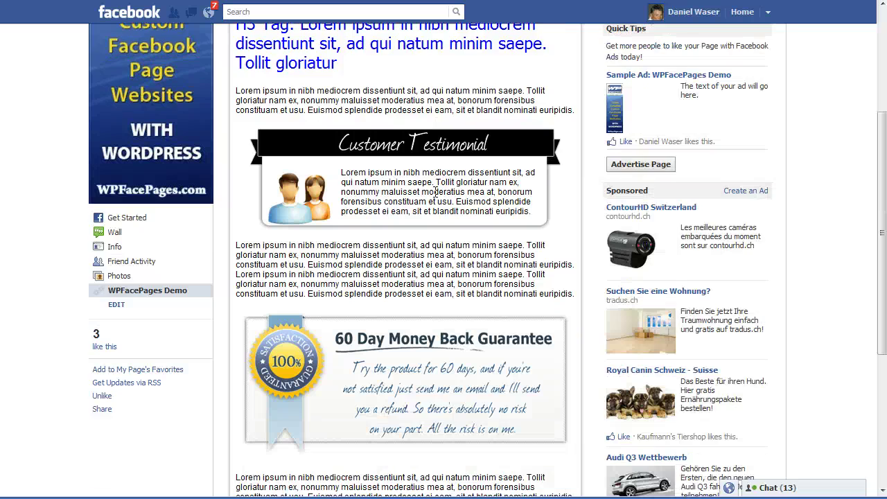
scroll(436, 192, "down", 4)
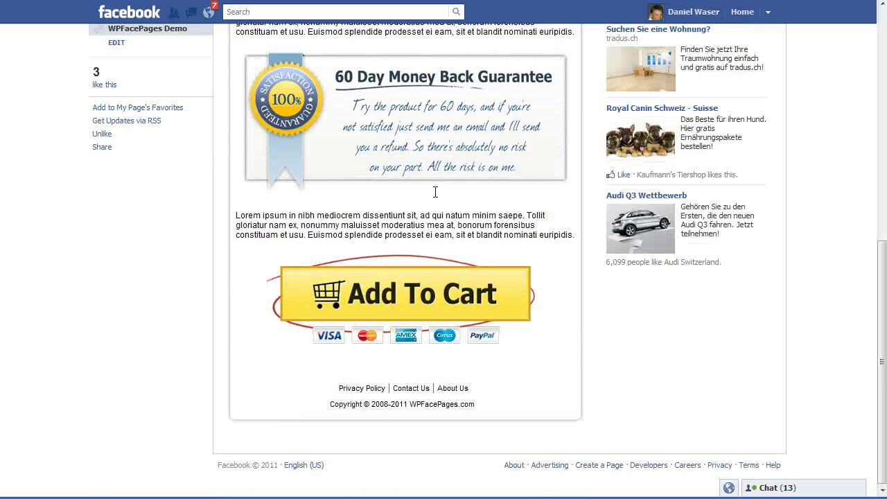
scroll(435, 192, "up", 3)
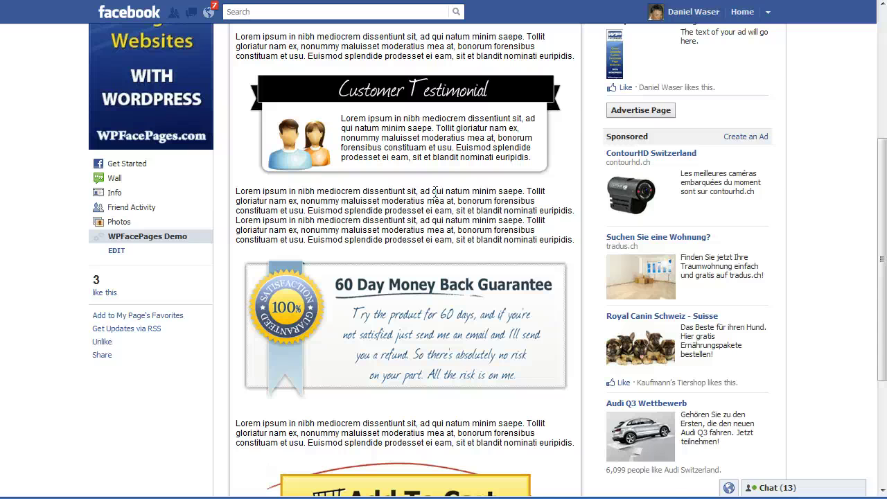
scroll(435, 192, "up", 3)
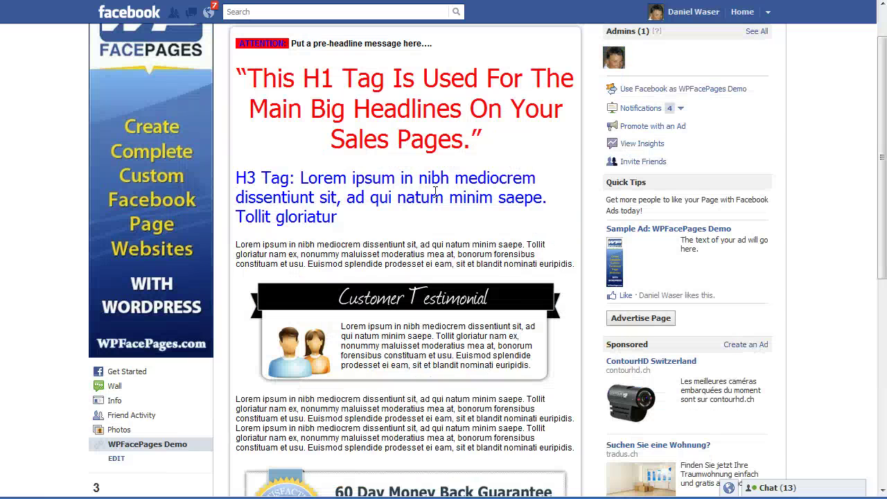
left_click(446, 191)
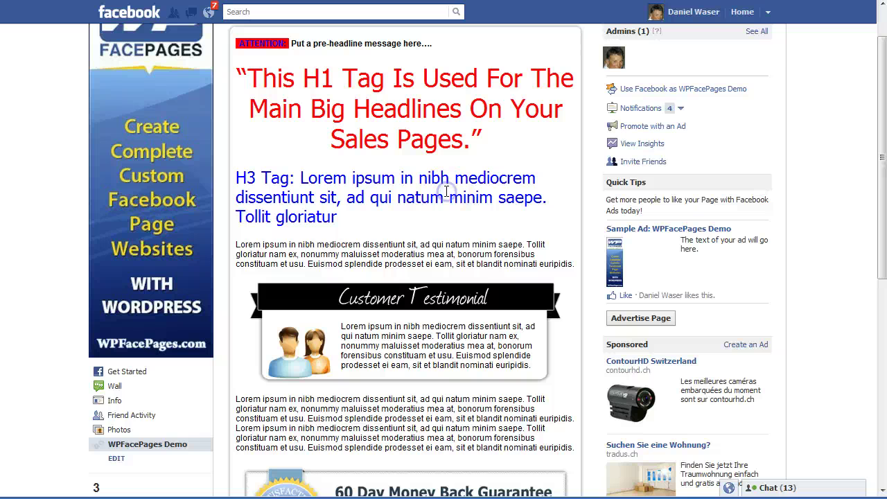
scroll(446, 191, "up", 1)
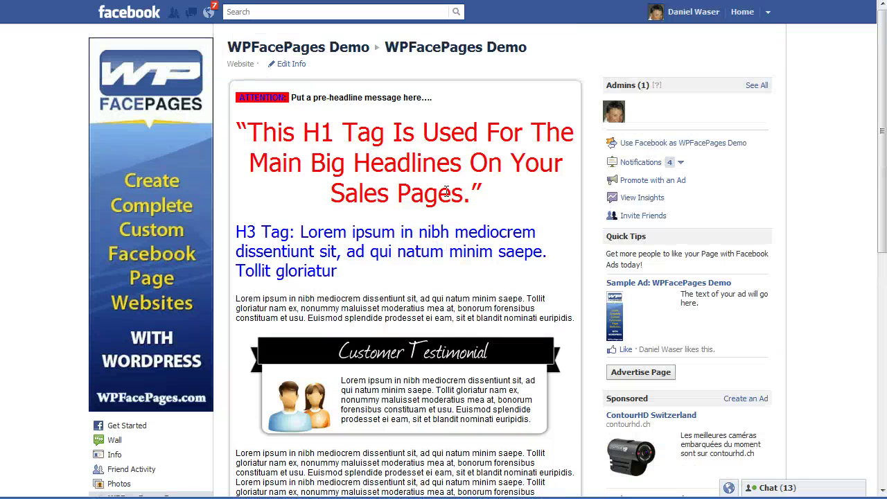
- Switch back to the WordPress editor and look over the Sales Page's testimonial shortcode and Sales Page Options
scroll(447, 191, "down", 1)
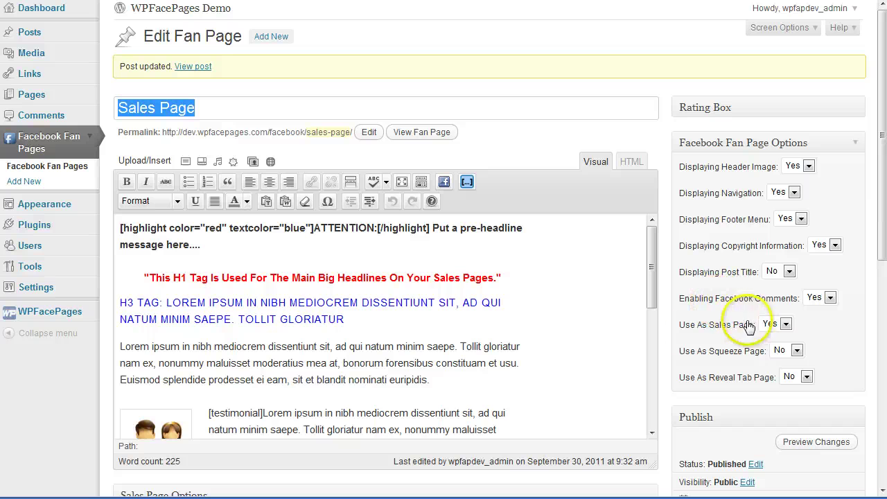
scroll(599, 332, "down", 2)
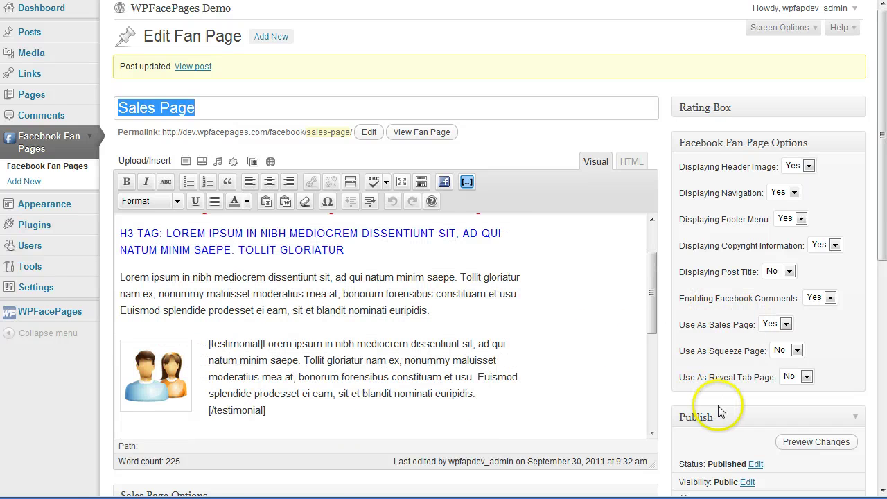
scroll(719, 412, "down", 2)
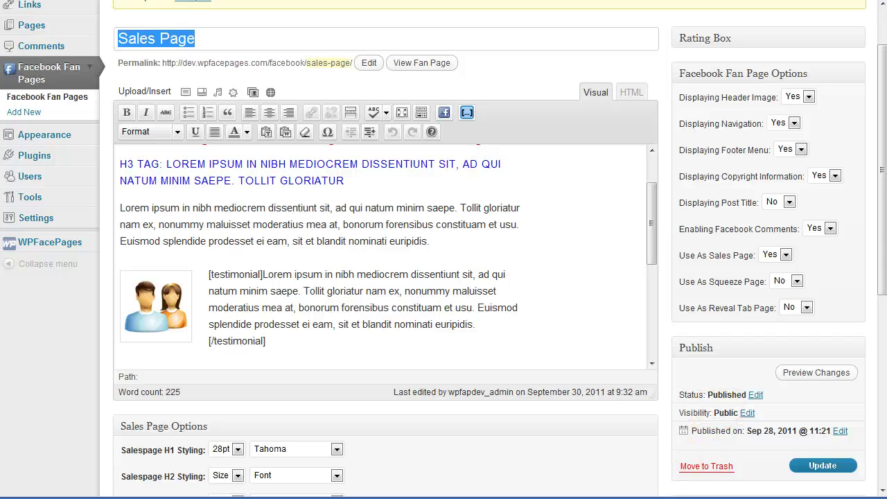